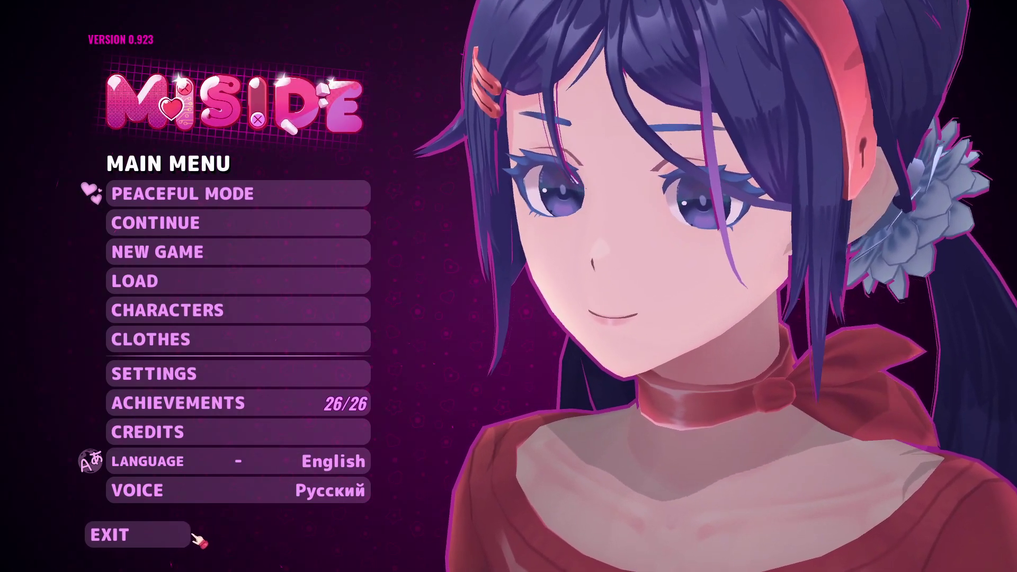
Step: Quit MiSide from its exit prompt and bring the Steam library forward
left_click(175, 537)
left_click(153, 193)
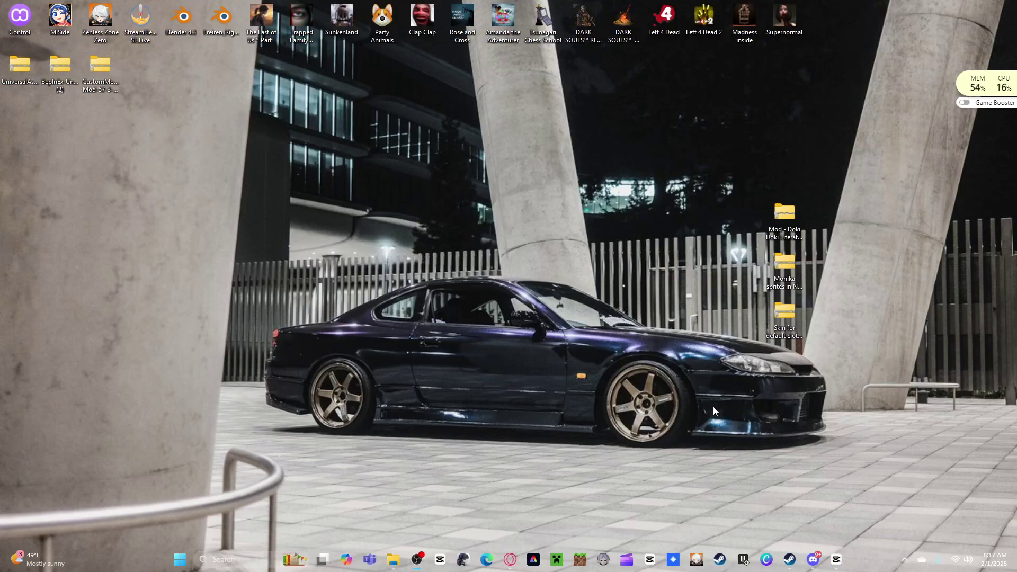
mouse_move(826, 554)
mouse_move(790, 570)
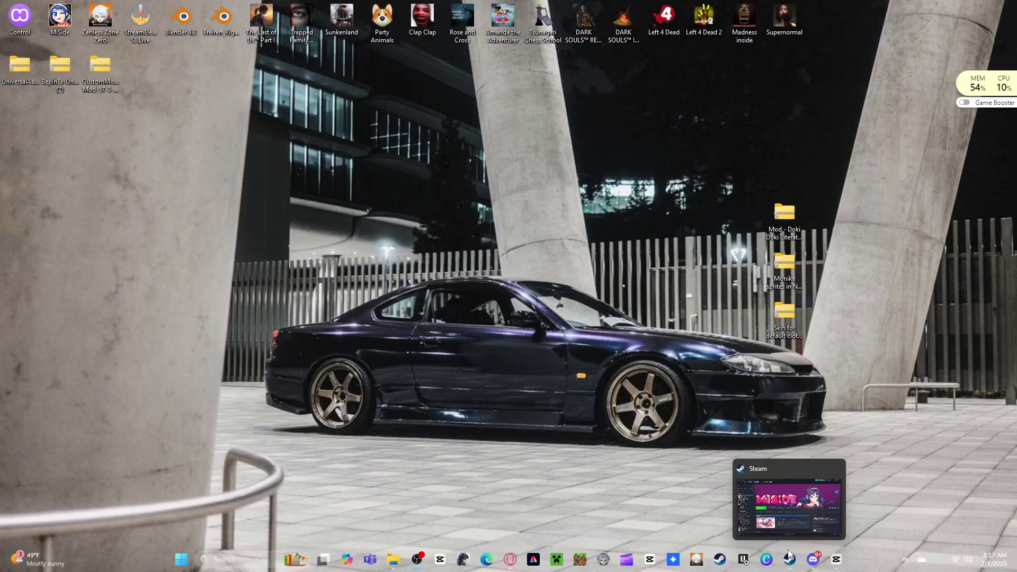
left_click(785, 524)
Step: Browse MiSide's local install folder from Steam, then minimize that folder and Steam
left_click(781, 326)
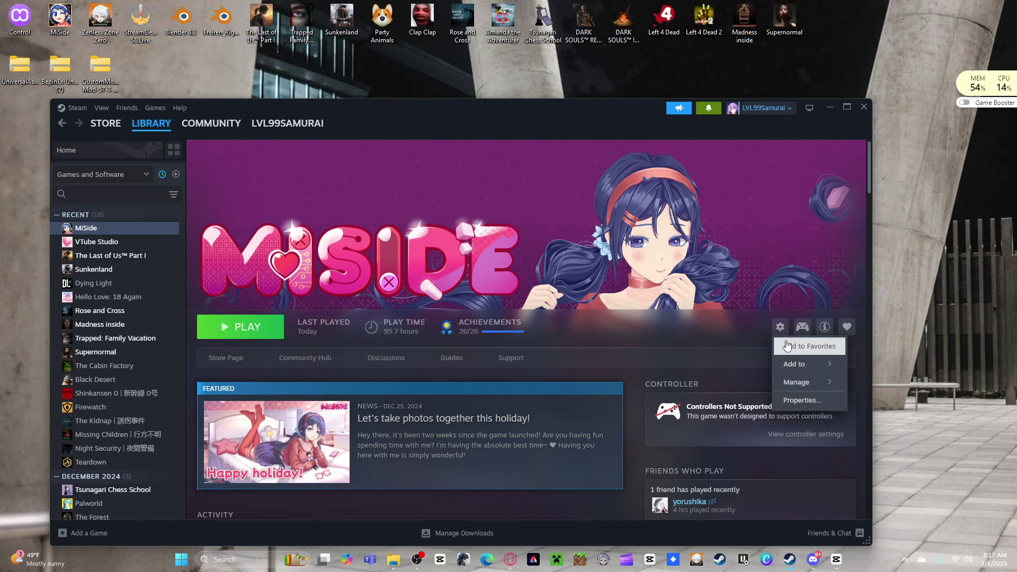
mouse_move(804, 387)
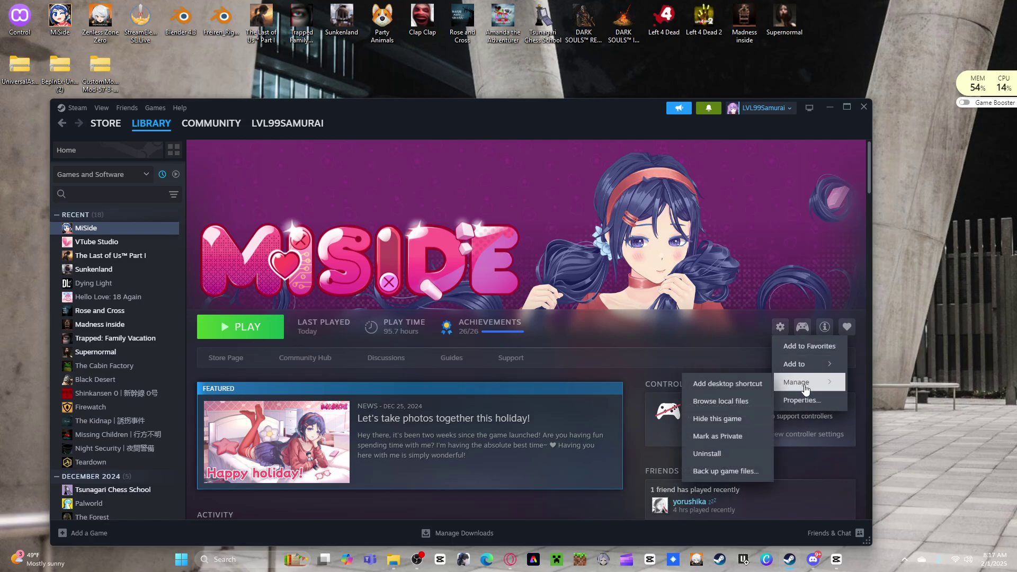
left_click(736, 403)
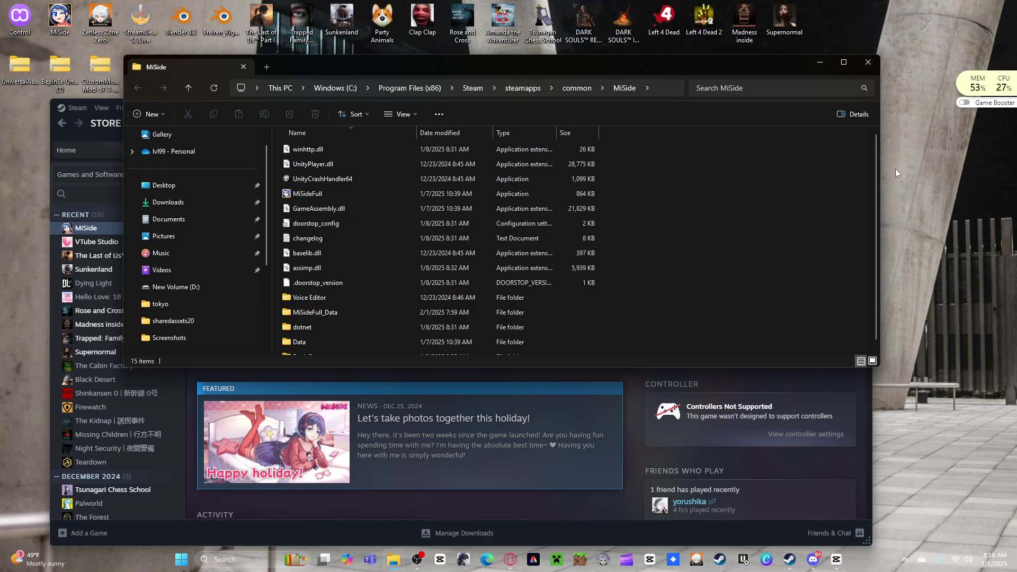
left_click(819, 63)
left_click(825, 110)
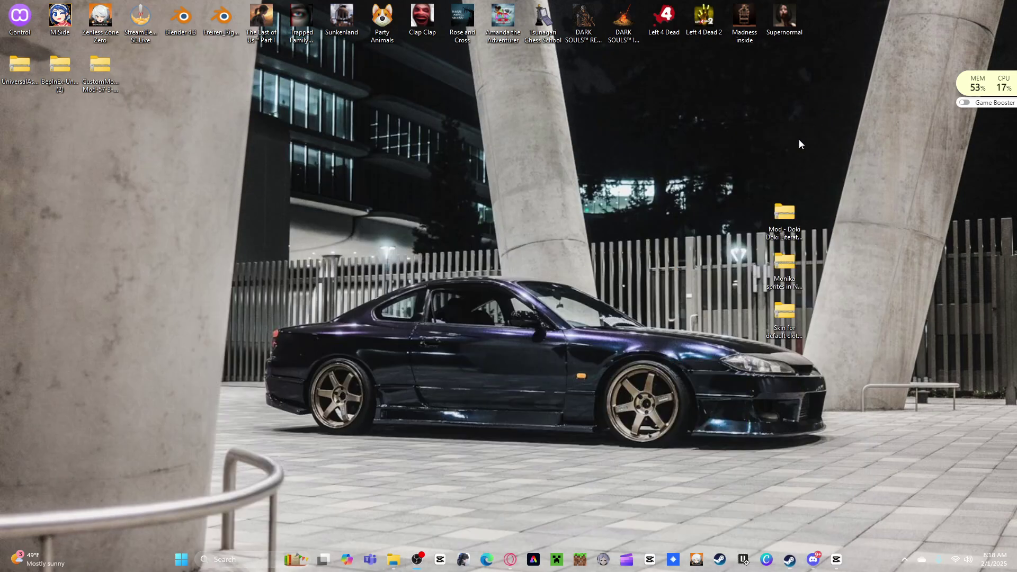
Step: Restore and maximize the Nexus Mods page and scroll down to the mod's Files list
left_click(512, 560)
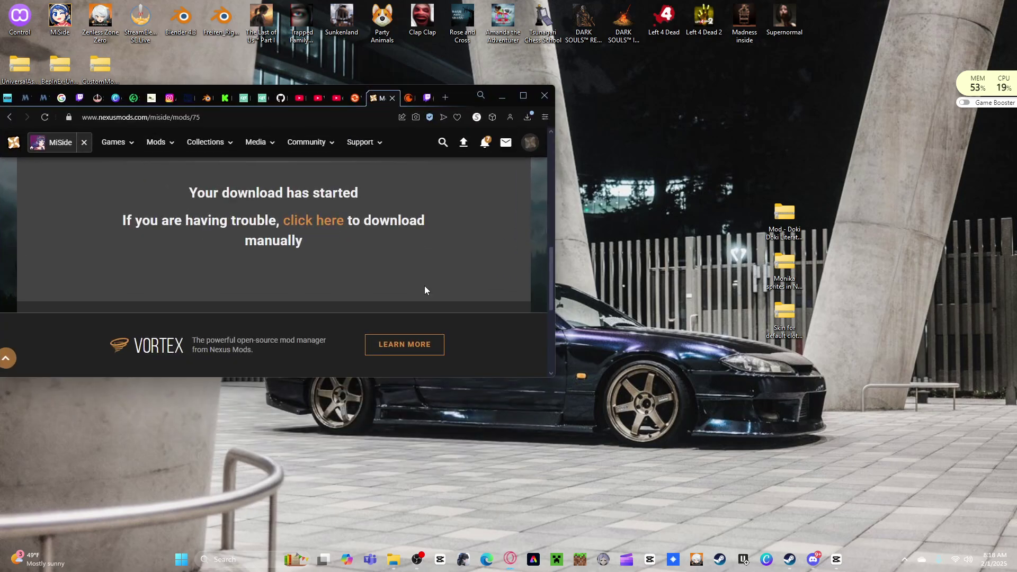
left_click(523, 96)
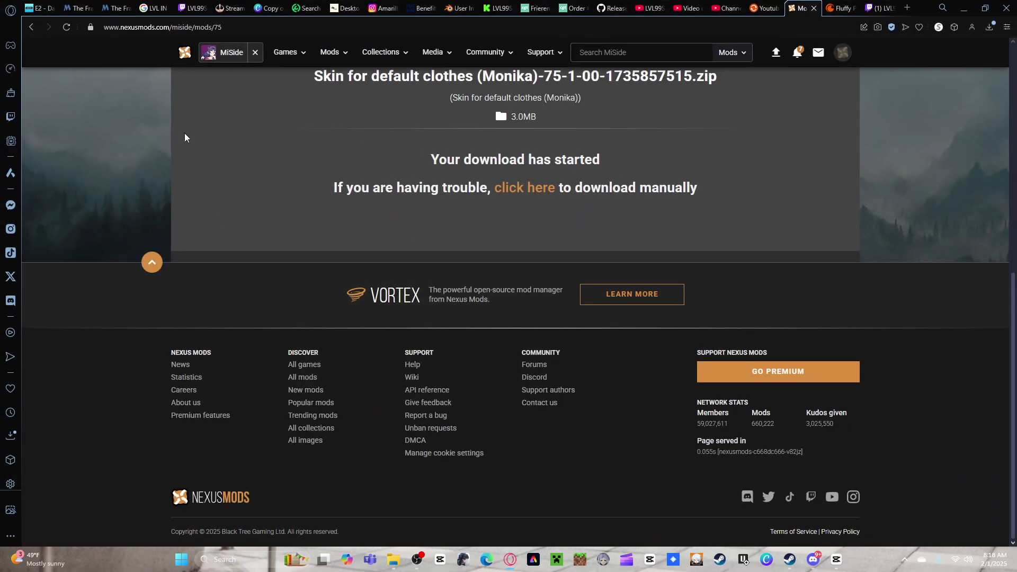
scroll(305, 194, "up", 5)
scroll(233, 316, "up", 3)
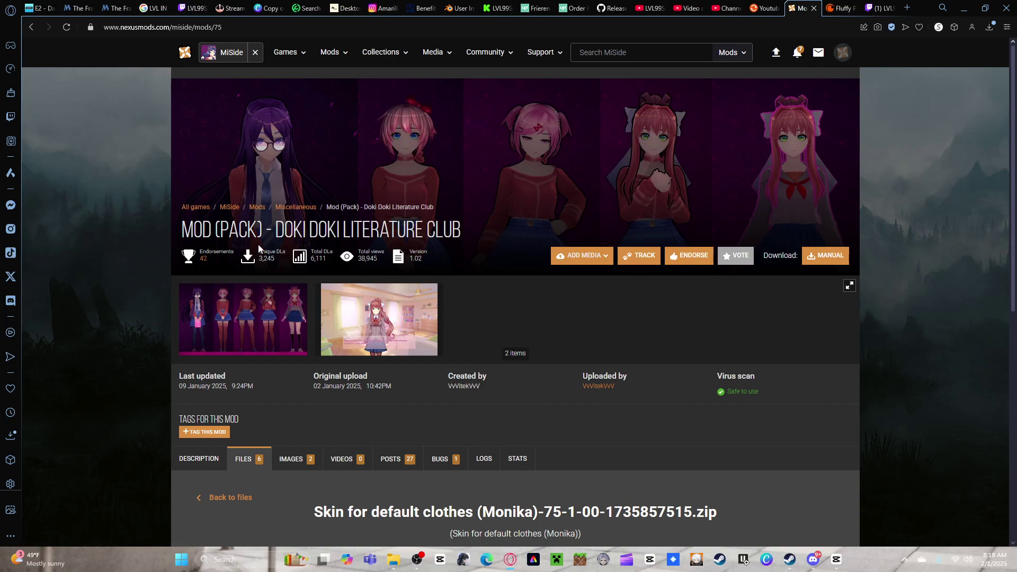
scroll(256, 348, "down", 3)
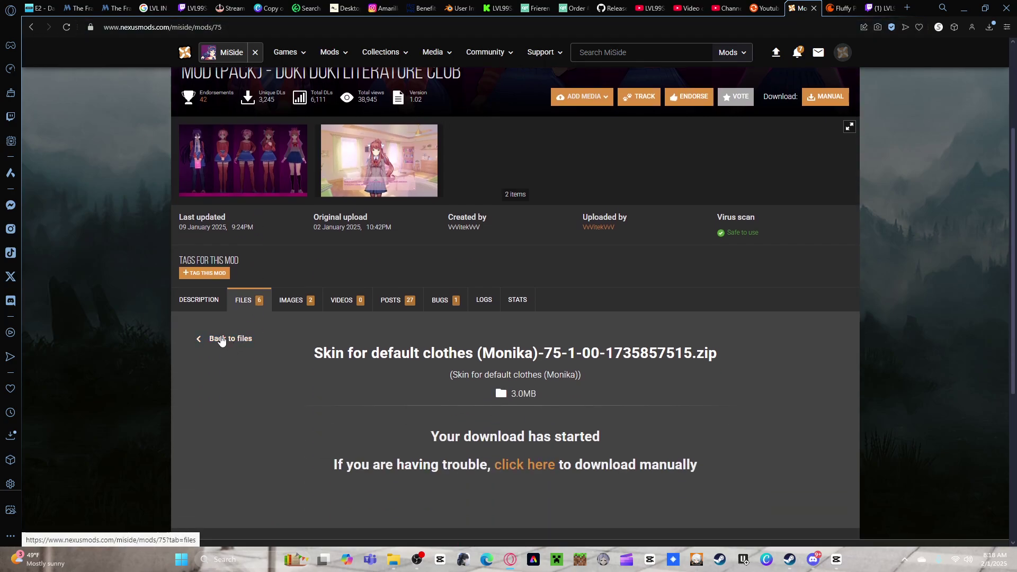
scroll(381, 390, "down", 5)
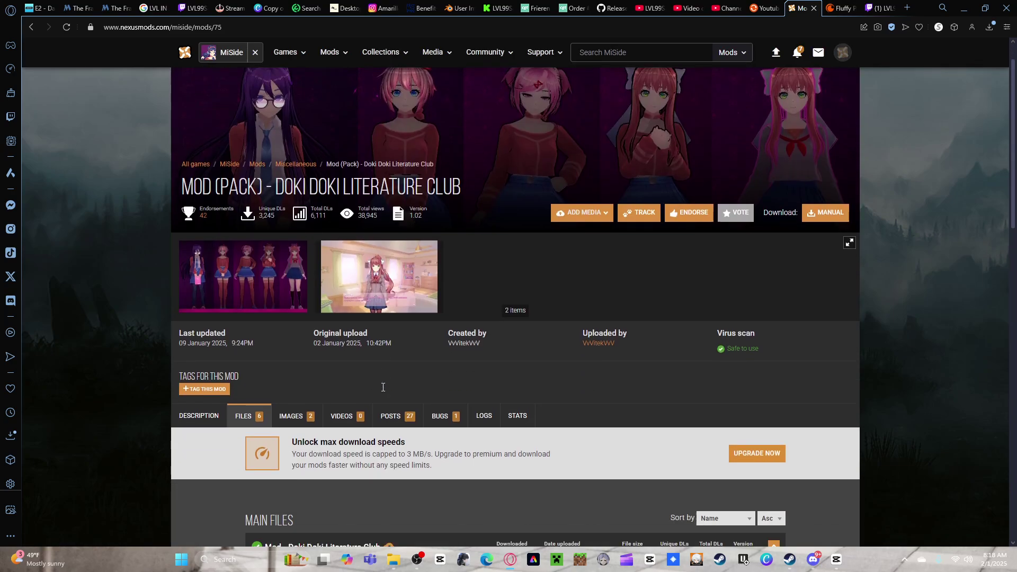
scroll(318, 328, "down", 1)
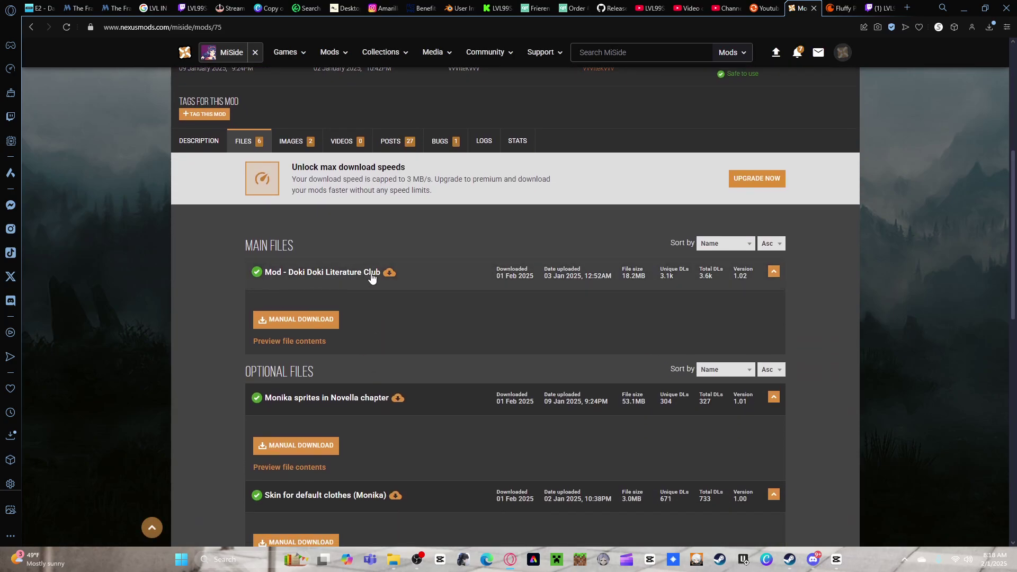
Step: Preview the main Doki Doki file's contents: Dokis folder, configs, logo and music
left_click(280, 342)
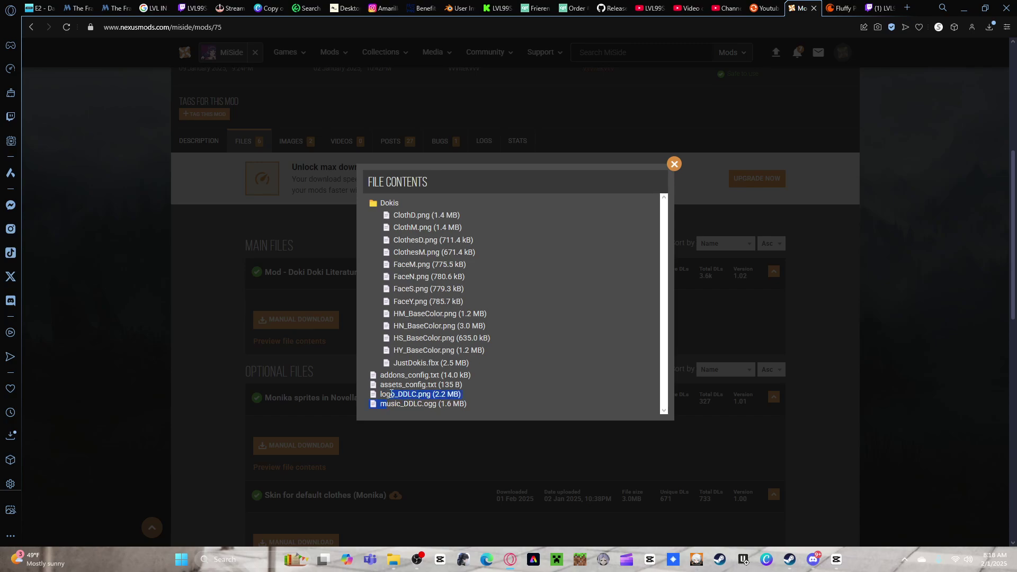
left_click_drag(391, 394, 392, 324)
left_click(414, 414)
left_click_drag(402, 404, 506, 301)
Step: Close that preview and check the Monika sprites download's two asset files
left_click(672, 165)
scroll(335, 321, "down", 3)
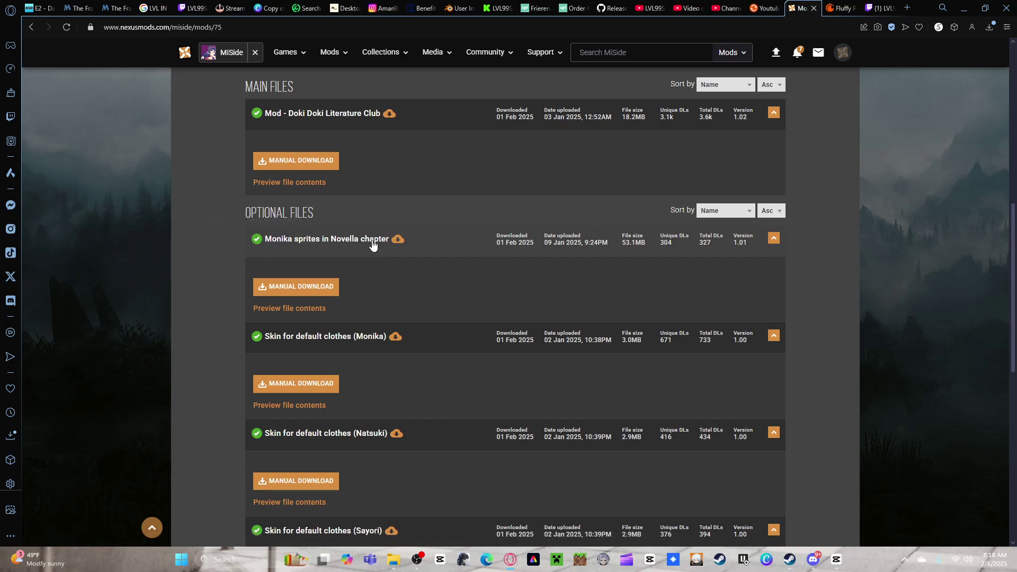
left_click(312, 308)
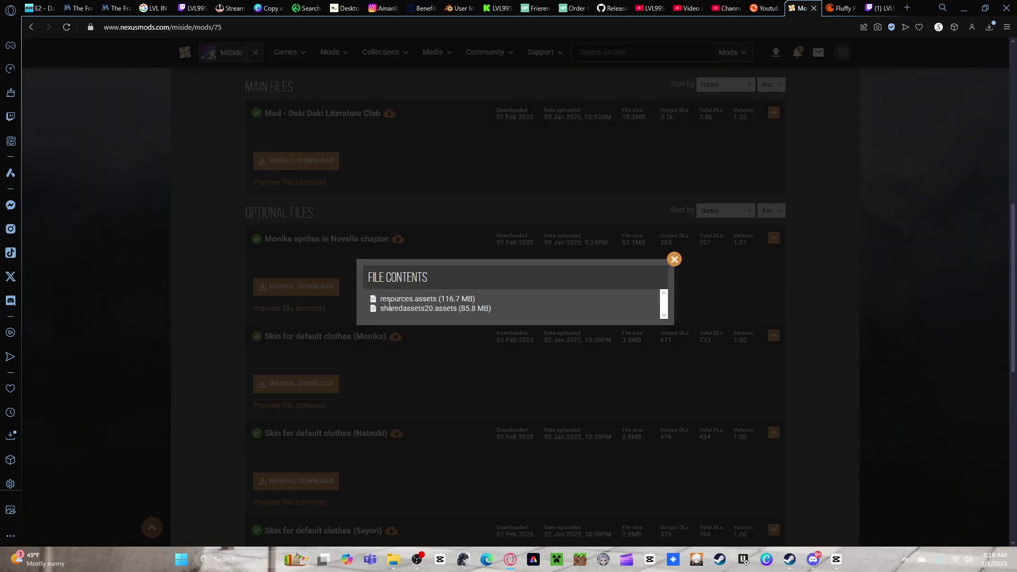
left_click_drag(371, 300, 445, 307)
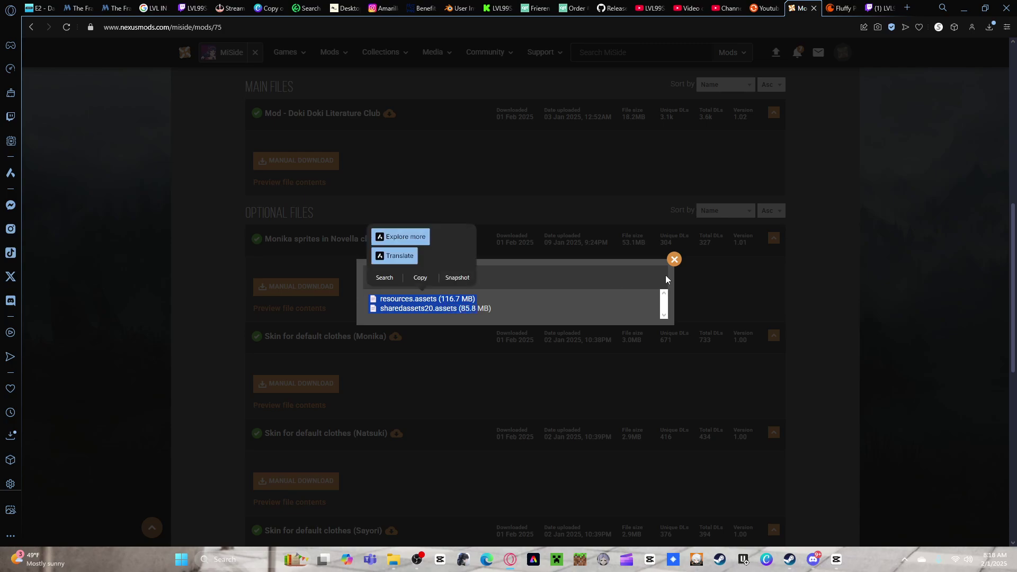
left_click(674, 259)
Step: View the mod's second gallery image full size, then close it
scroll(419, 294, "up", 4)
scroll(417, 300, "up", 5)
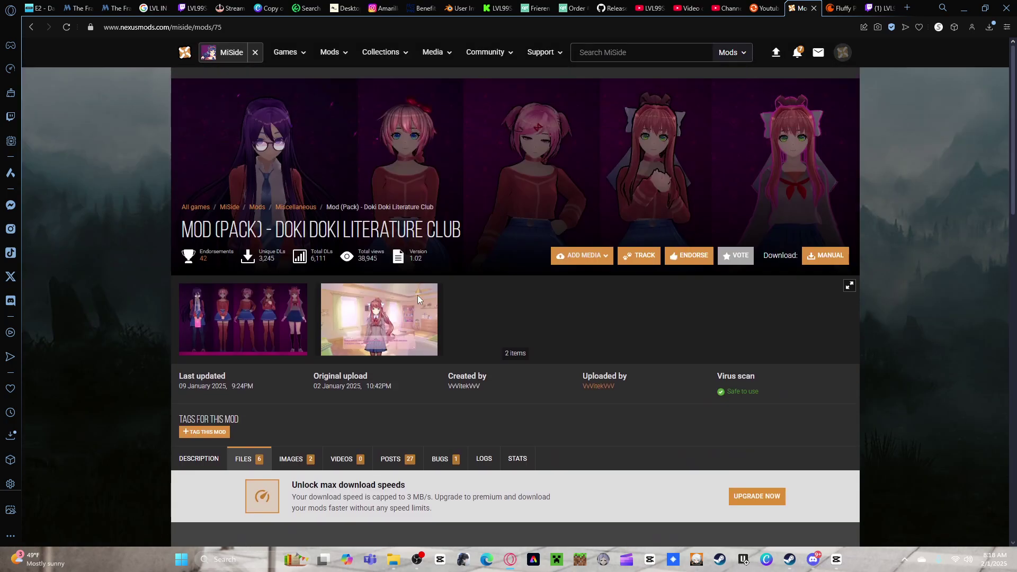
left_click(404, 318)
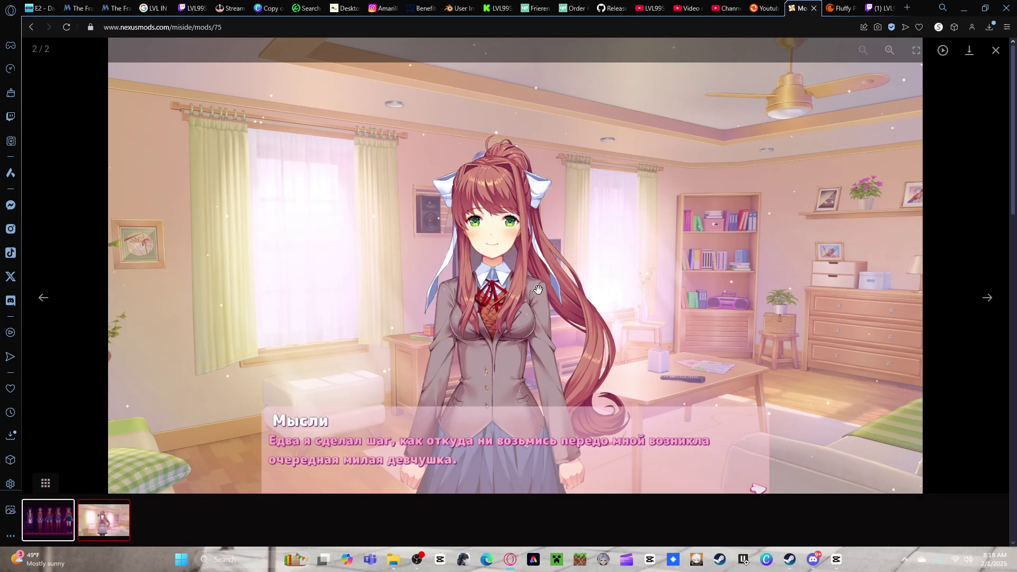
left_click(1004, 52)
Step: Preview the Monika clothes skin's contents, then minimize the browser and position the mod folder
scroll(420, 295, "down", 10)
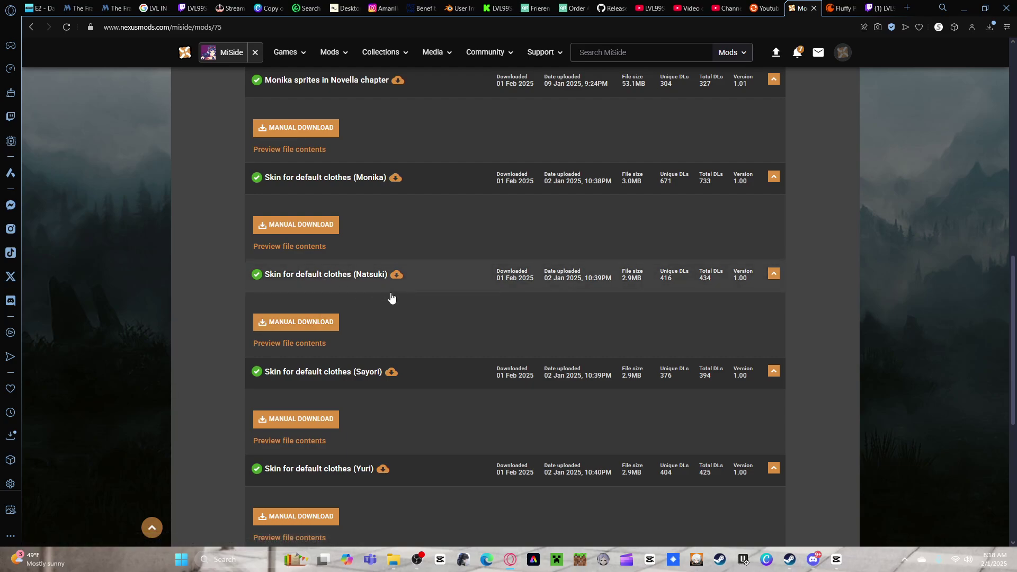
scroll(390, 295, "down", 3)
scroll(370, 235, "up", 3)
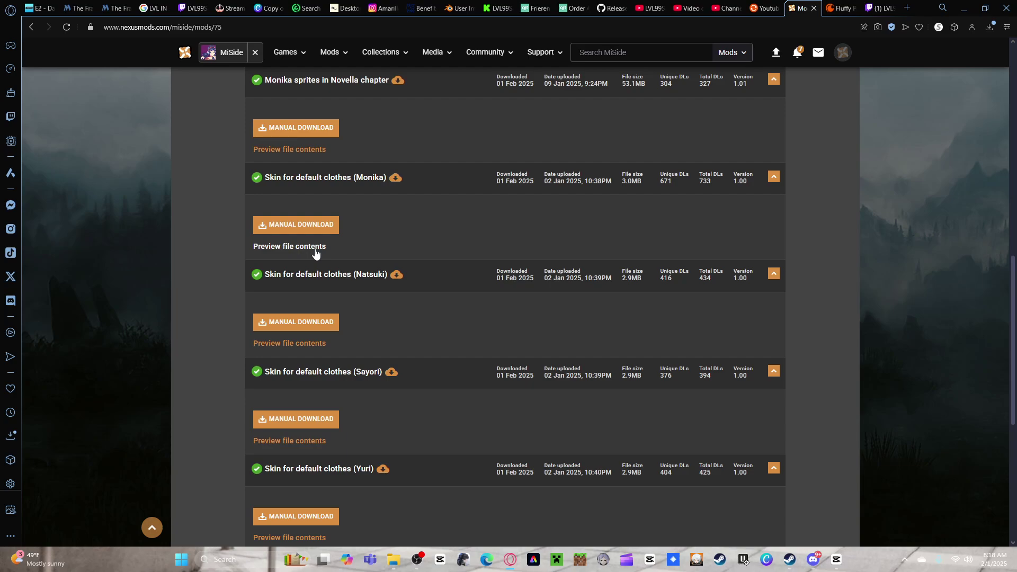
left_click(295, 246)
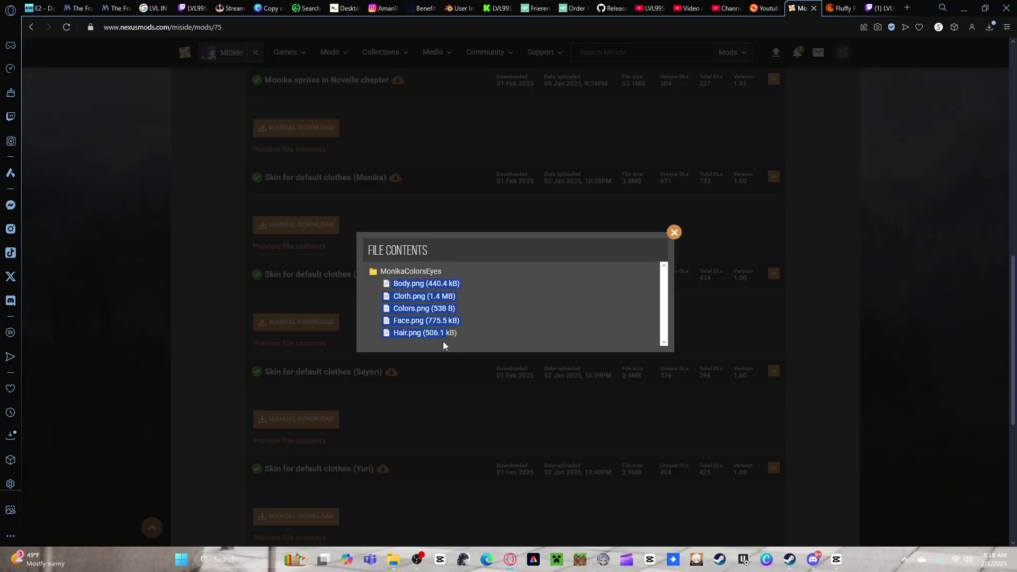
left_click(758, 189)
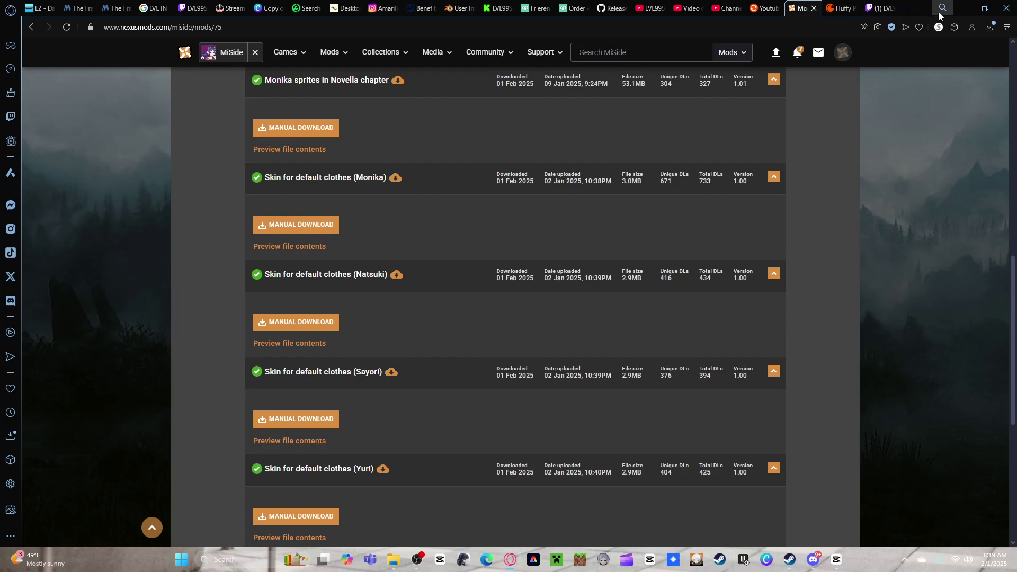
scroll(490, 170, "up", 4)
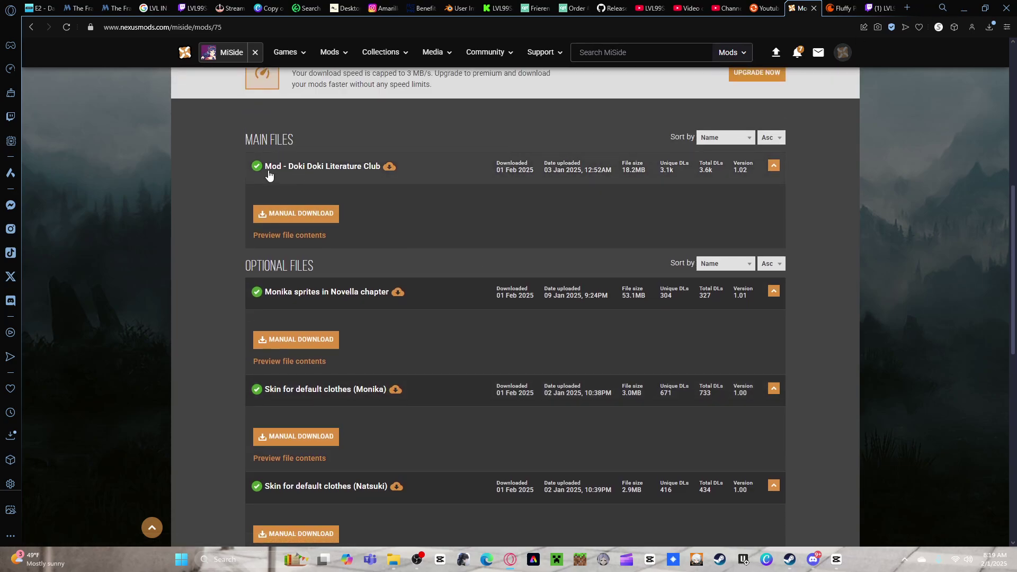
left_click(963, 8)
left_click_drag(779, 232, 418, 280)
Step: Open the Doki Doki mod archive, minimize it, and bring the MiSide folder forward
double_click(421, 276)
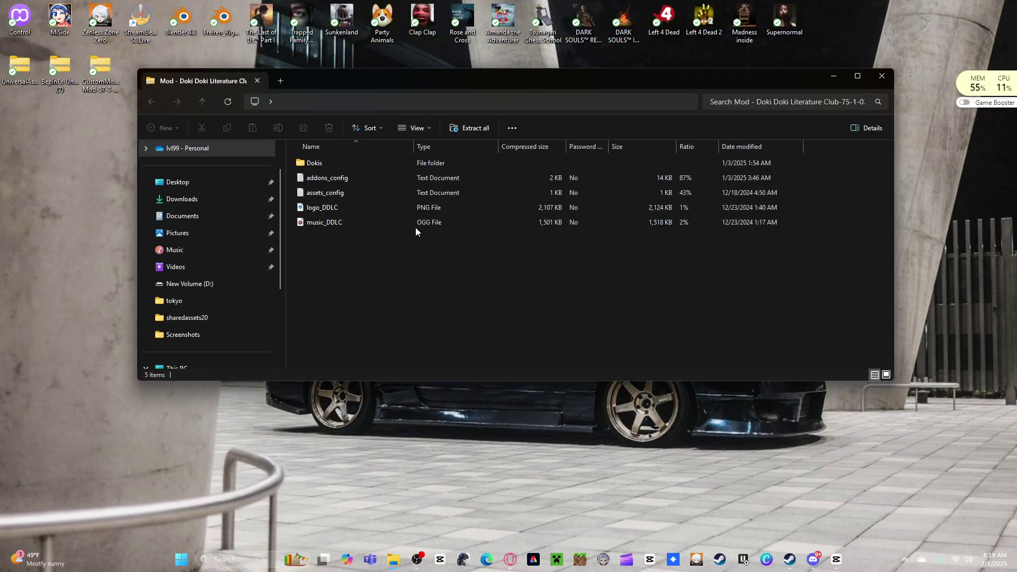
left_click(839, 82)
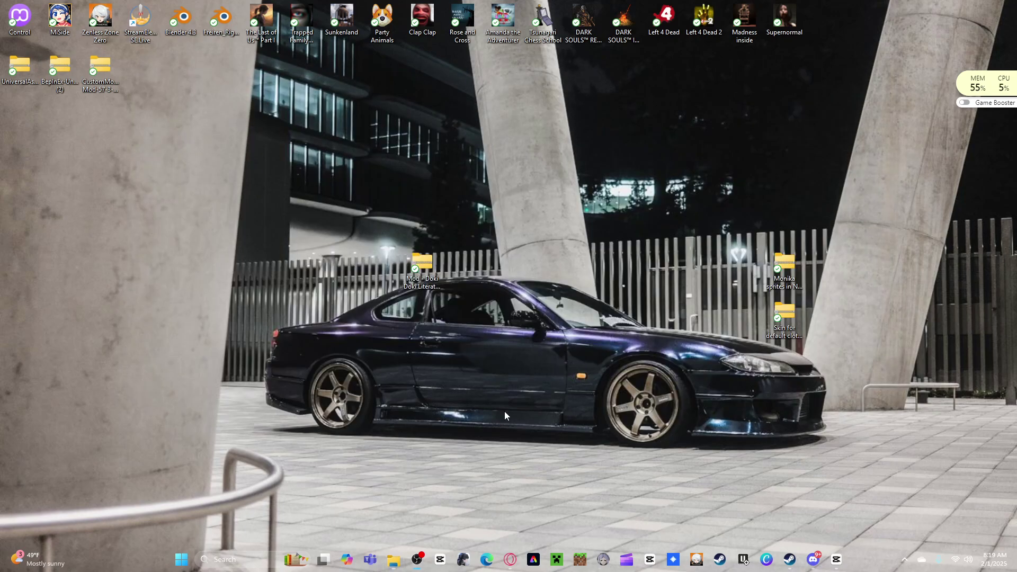
mouse_move(394, 562)
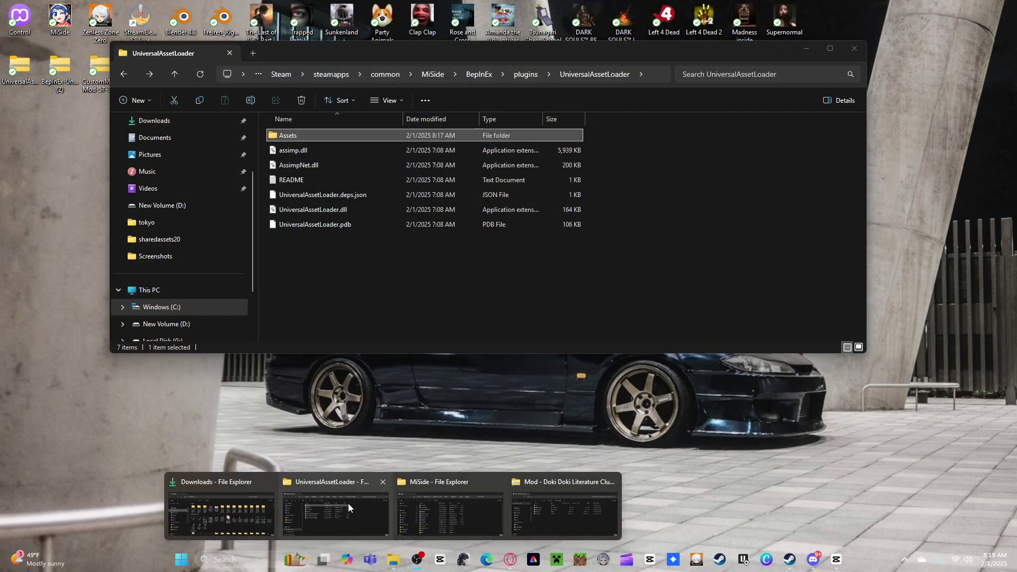
left_click(437, 490)
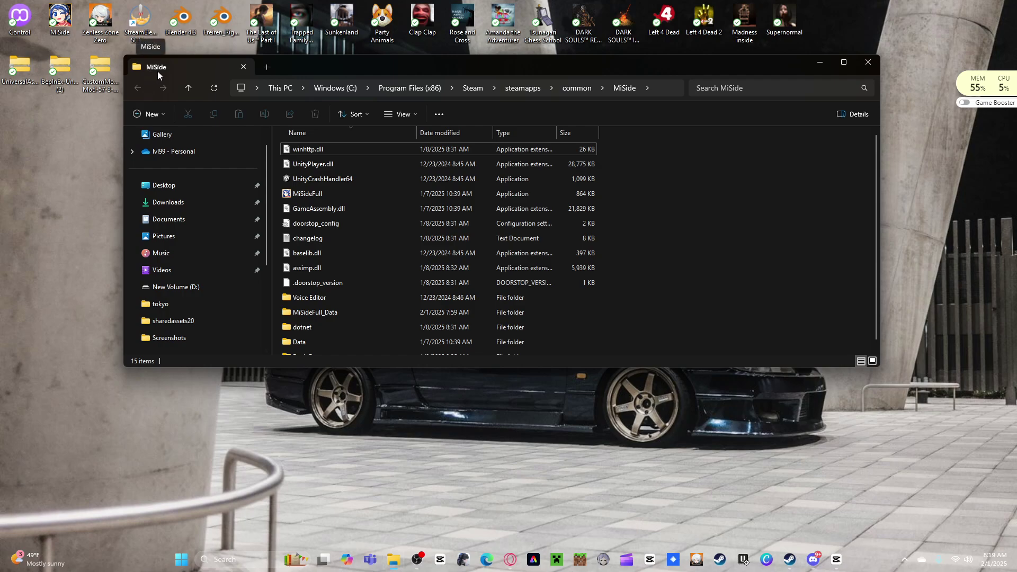
Step: Navigate to BepInEx > plugins > UniversalAssetLoader > Assets in the MiSide folder
scroll(398, 173, "down", 1)
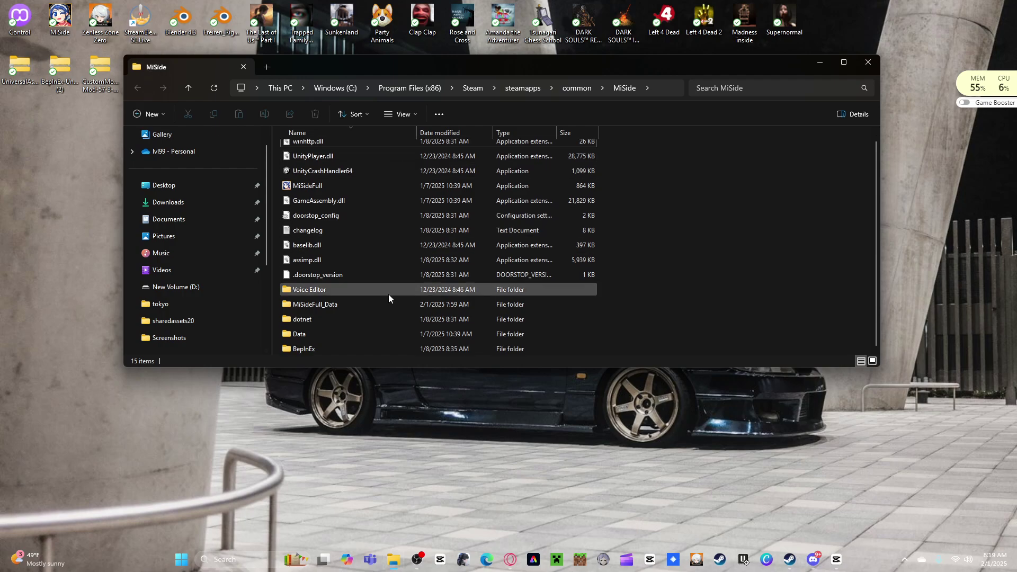
double_click(297, 351)
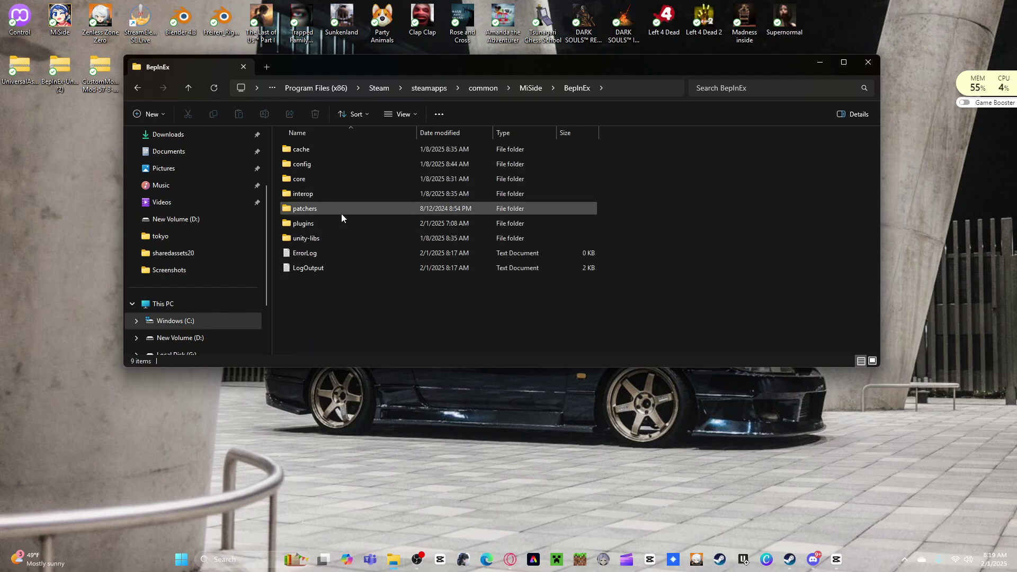
double_click(323, 222)
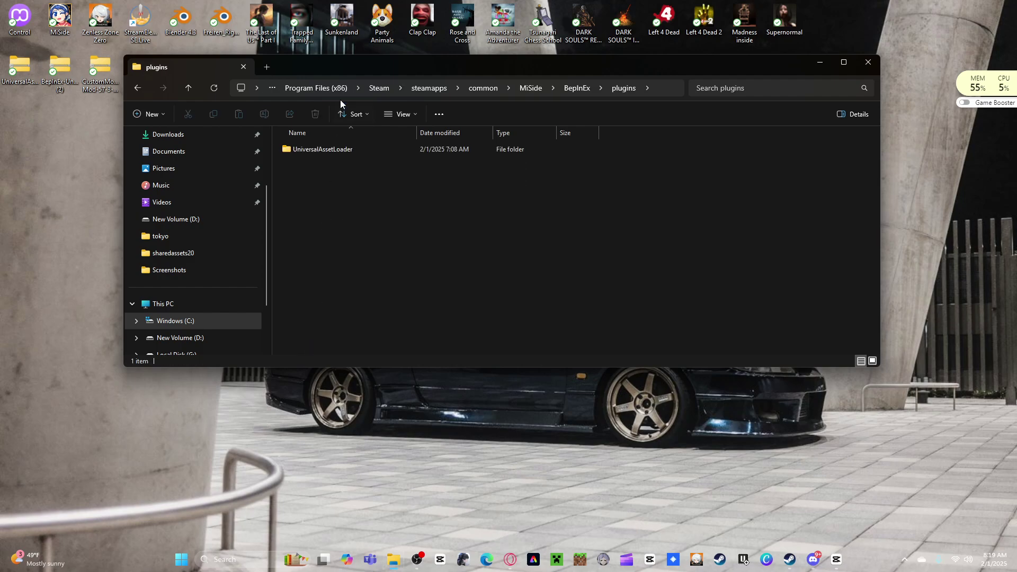
double_click(323, 152)
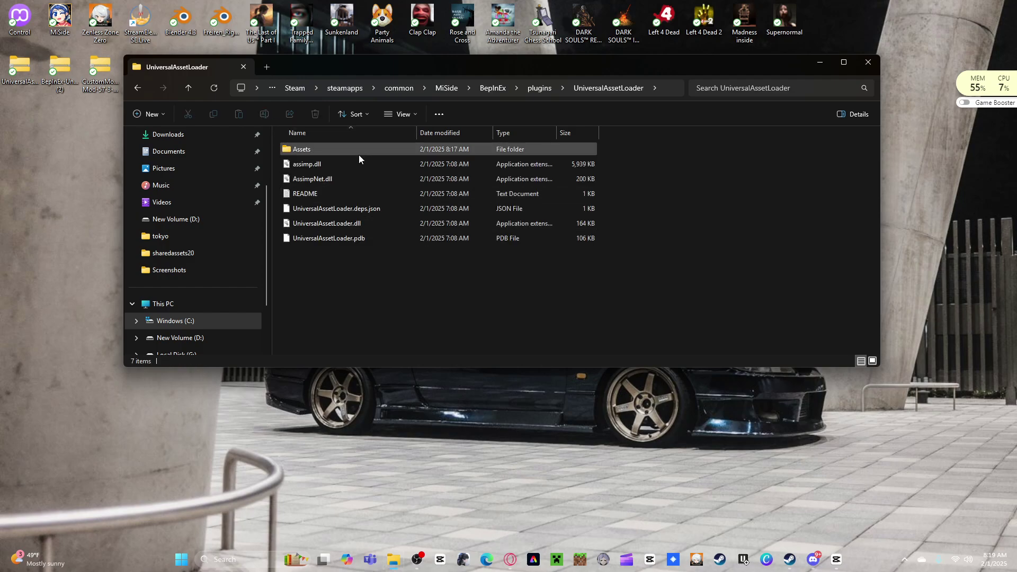
double_click(358, 155)
left_click_drag(497, 70, 431, 325)
Step: Drag the Doki Doki mod's five items into Assets, then minimize both Explorer windows
double_click(423, 263)
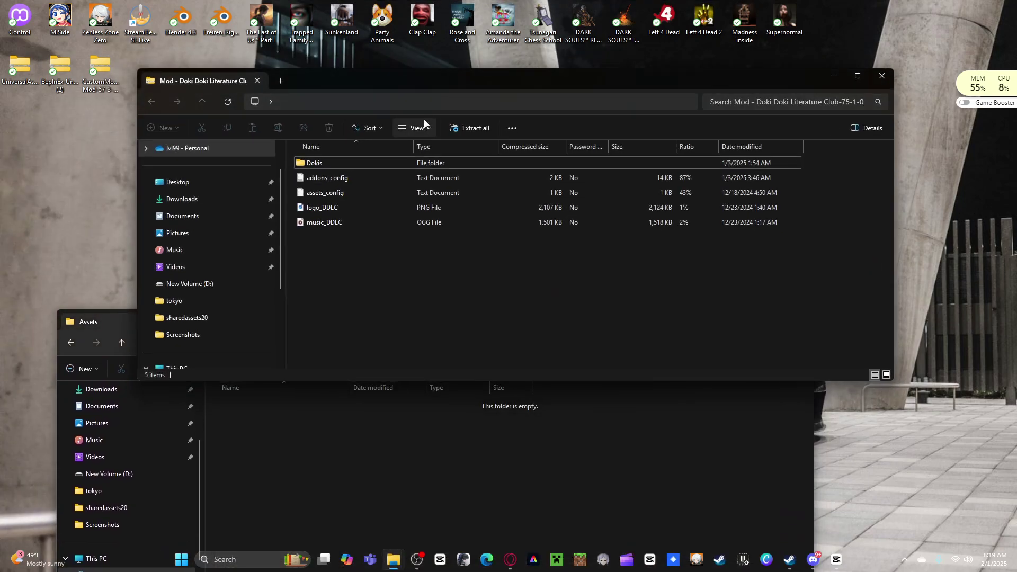
left_click_drag(408, 274, 393, 425)
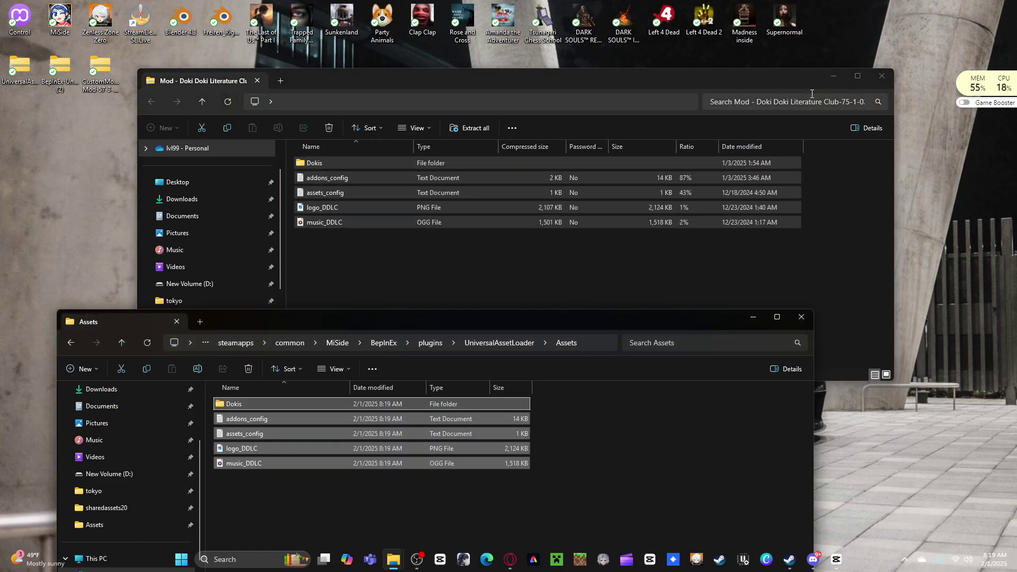
left_click(329, 476)
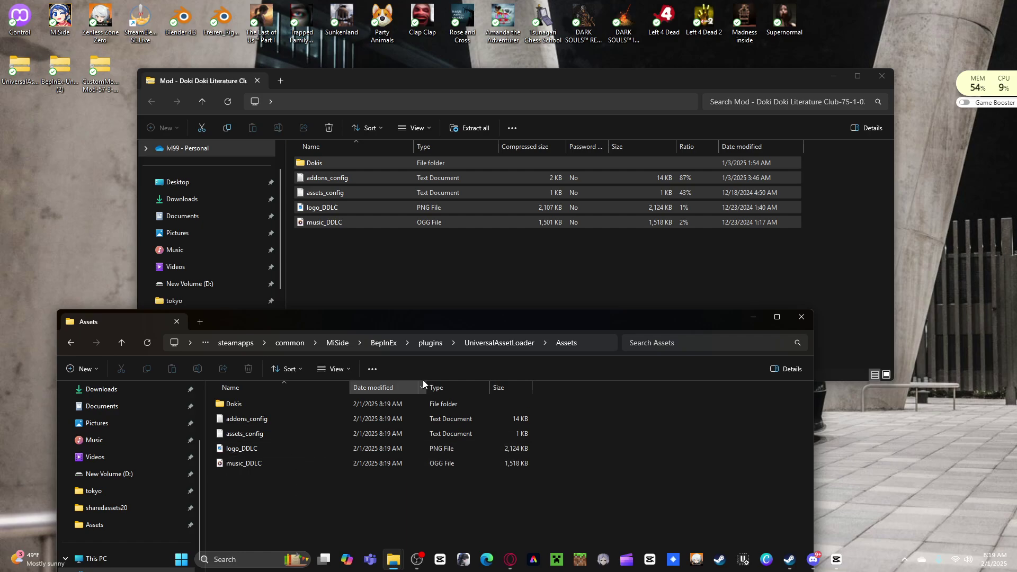
left_click(753, 317)
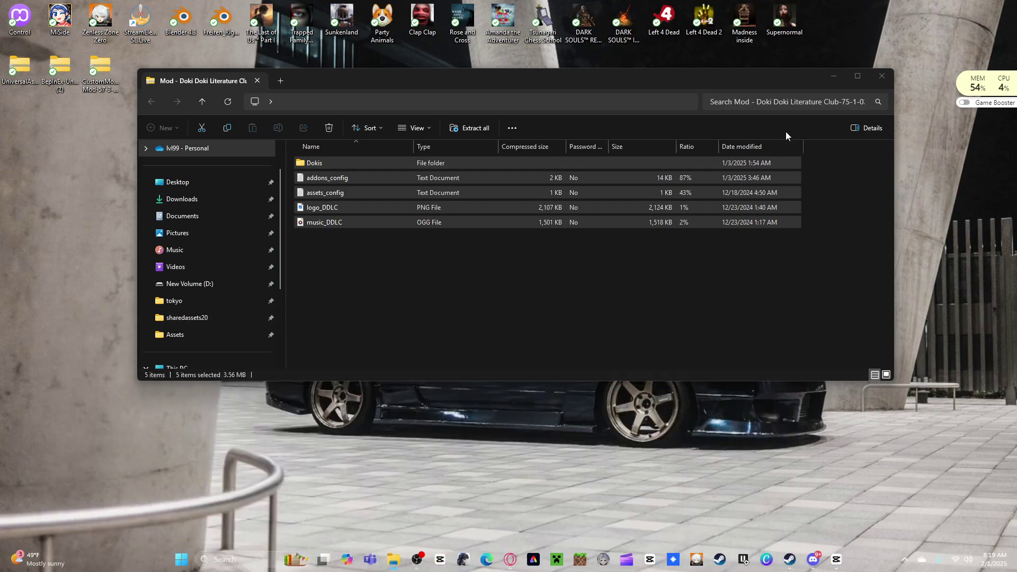
left_click(827, 79)
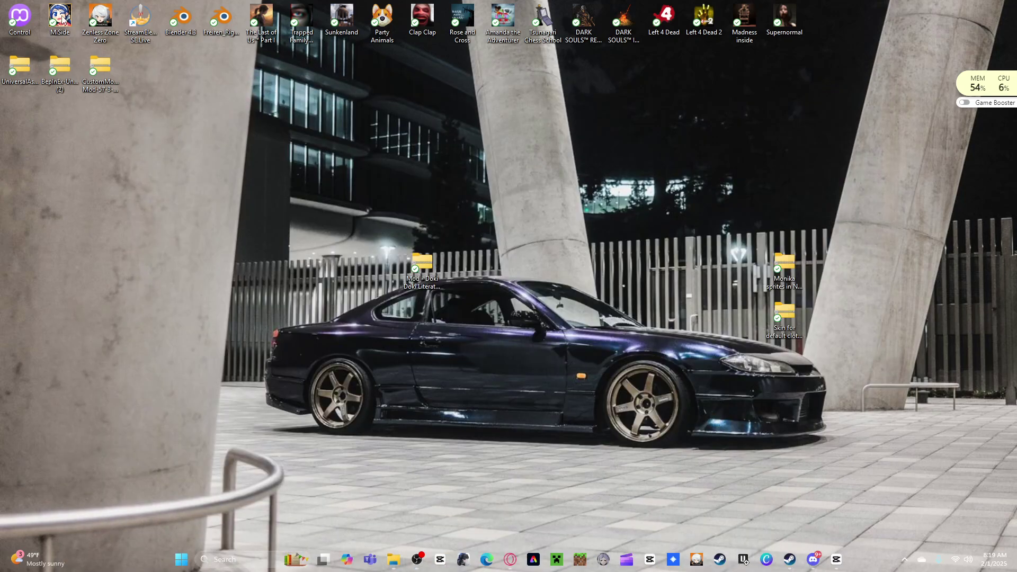
double_click(61, 19)
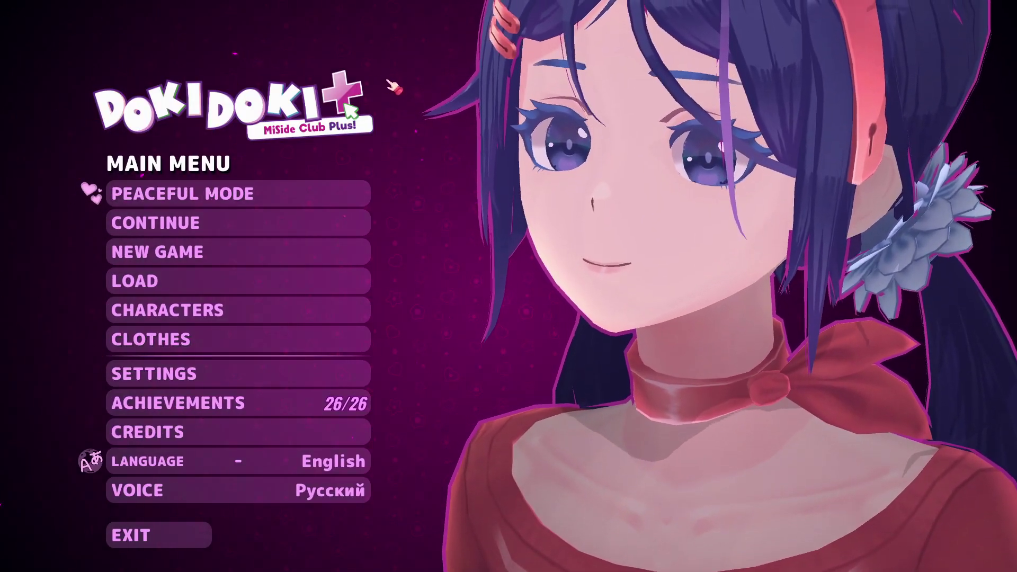
left_click(171, 534)
Step: Quit the game and bring the Assets folder window back up
left_click(217, 204)
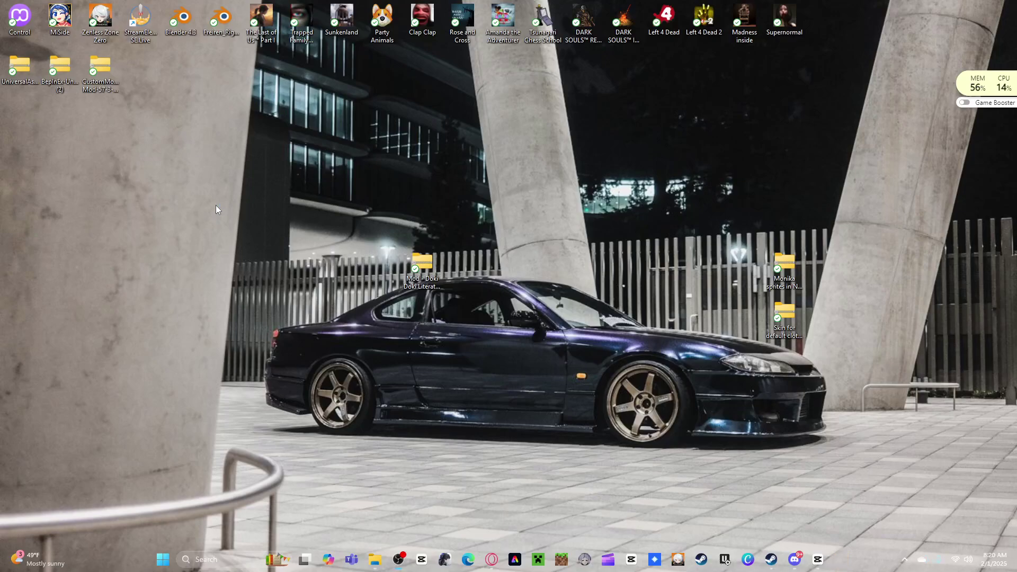
mouse_move(390, 560)
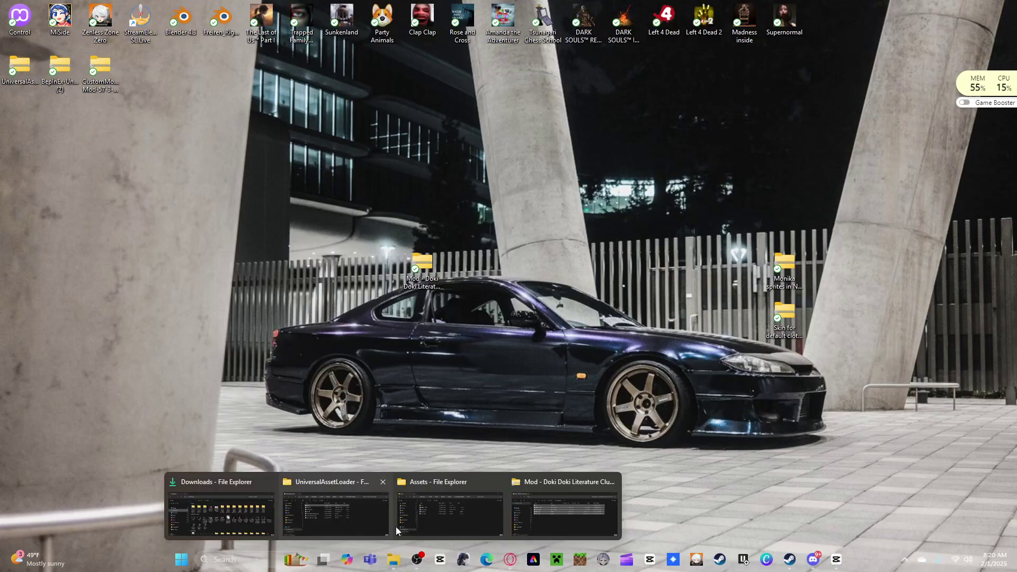
left_click(451, 516)
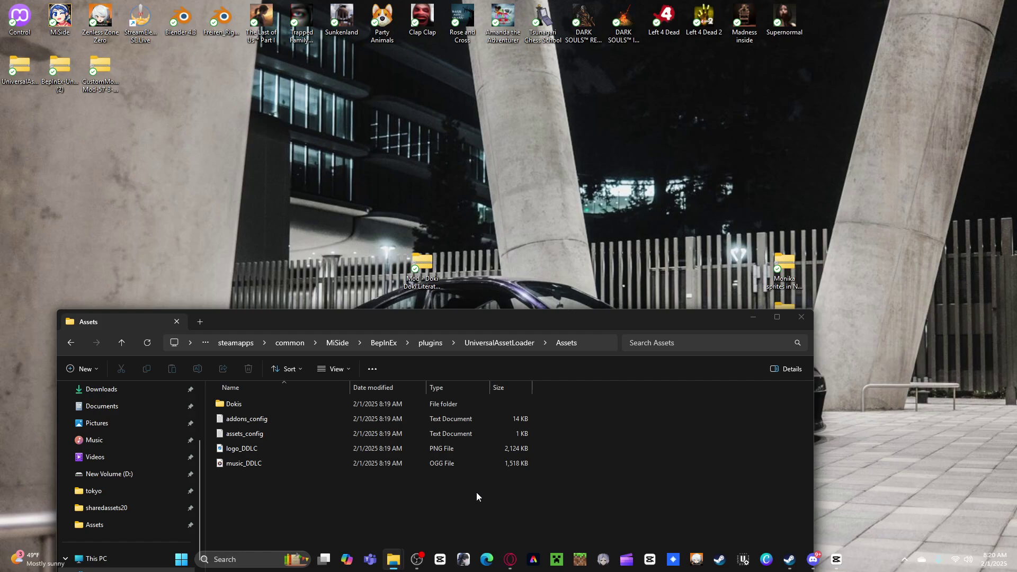
left_click_drag(634, 318, 625, 138)
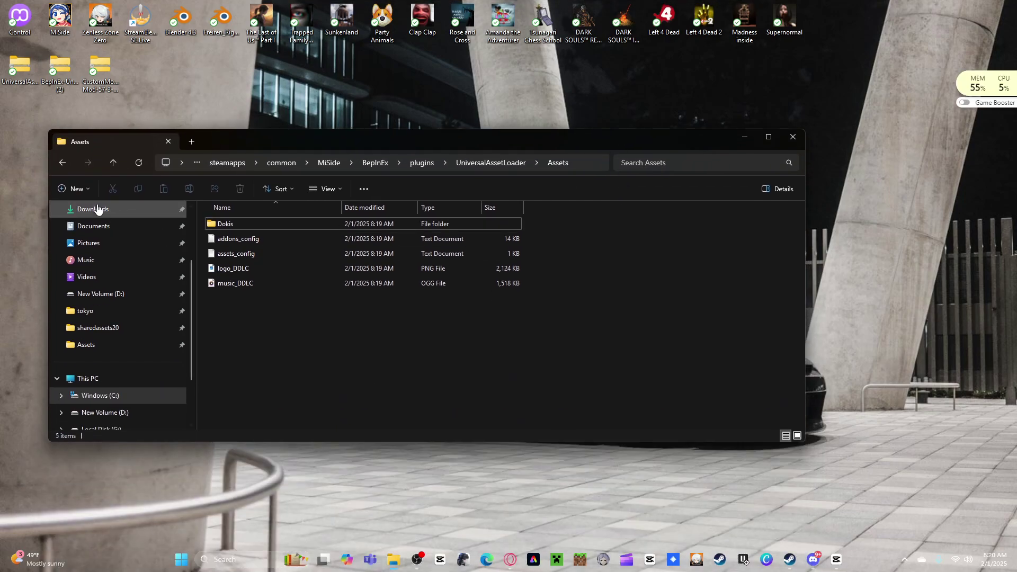
Step: Go back up to the main MiSide folder and open MiSideFull_Data
left_click(67, 167)
left_click(67, 167)
left_click(67, 167)
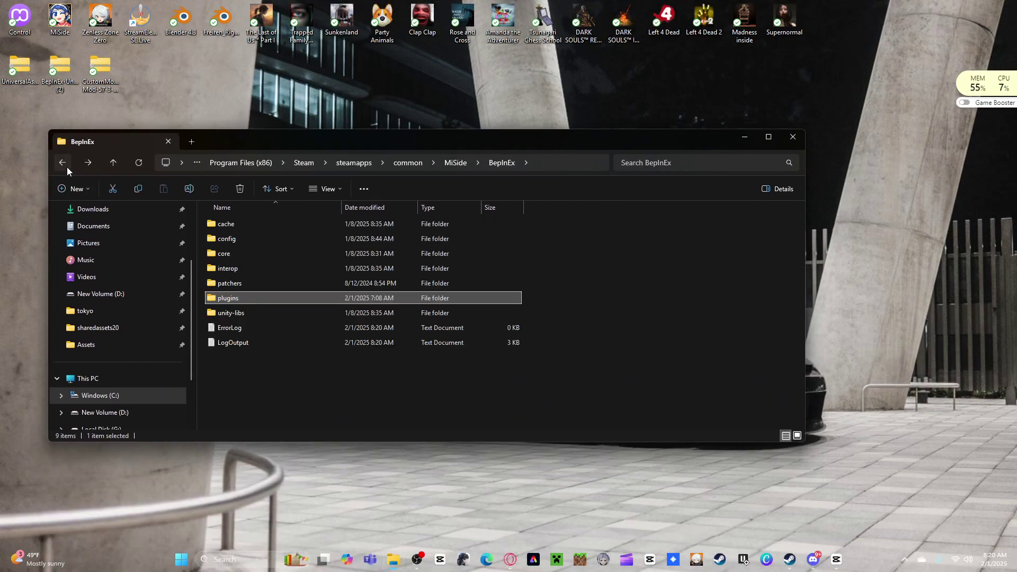
left_click(67, 167)
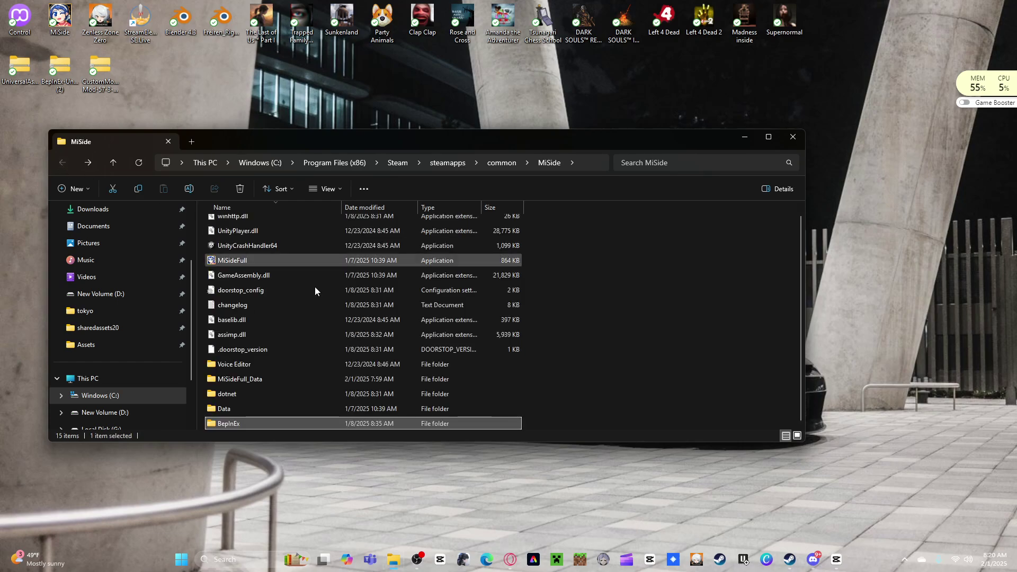
scroll(413, 377, "up", 1)
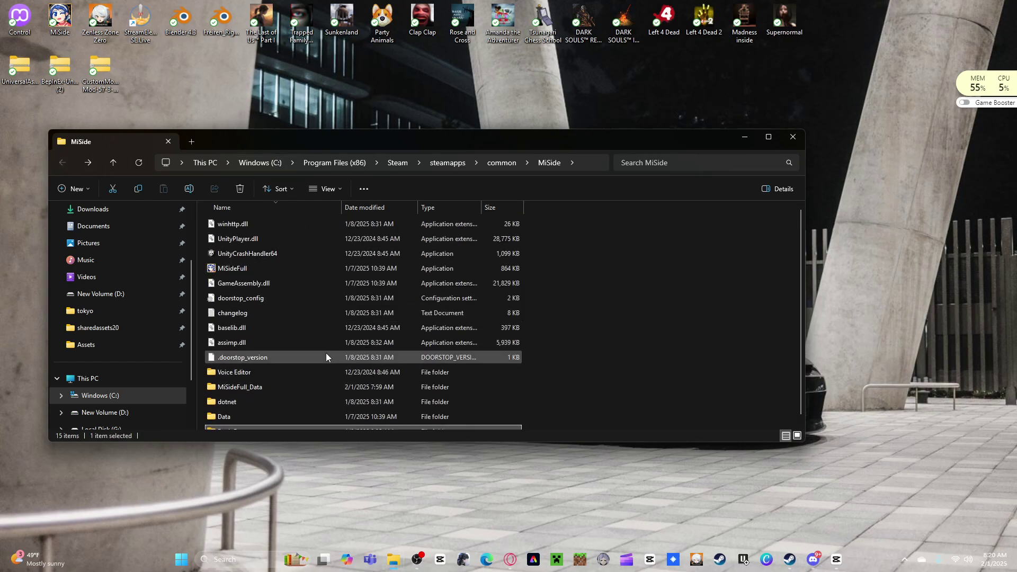
scroll(324, 361, "down", 1)
double_click(281, 378)
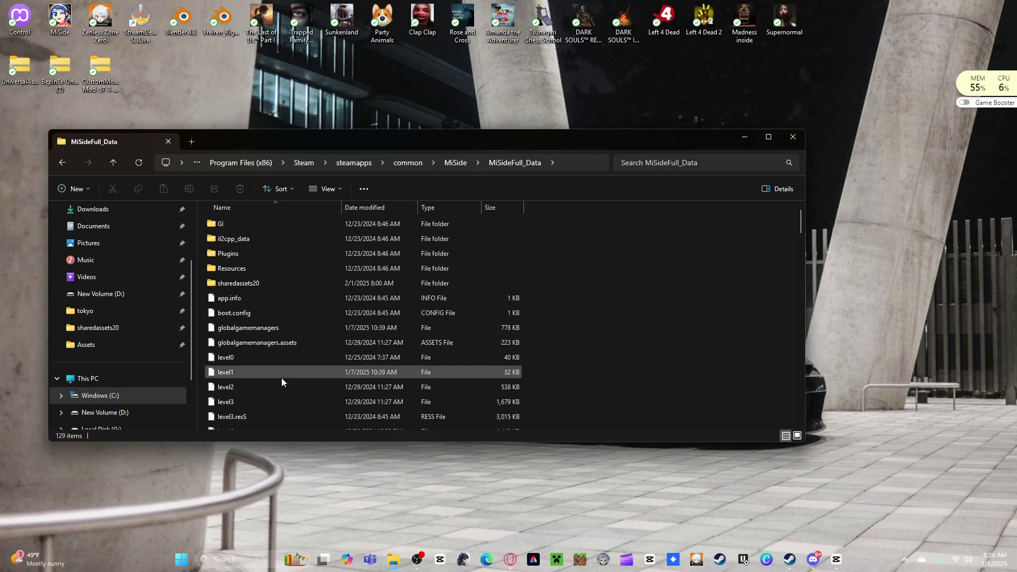
scroll(269, 348, "down", 8)
scroll(270, 348, "down", 12)
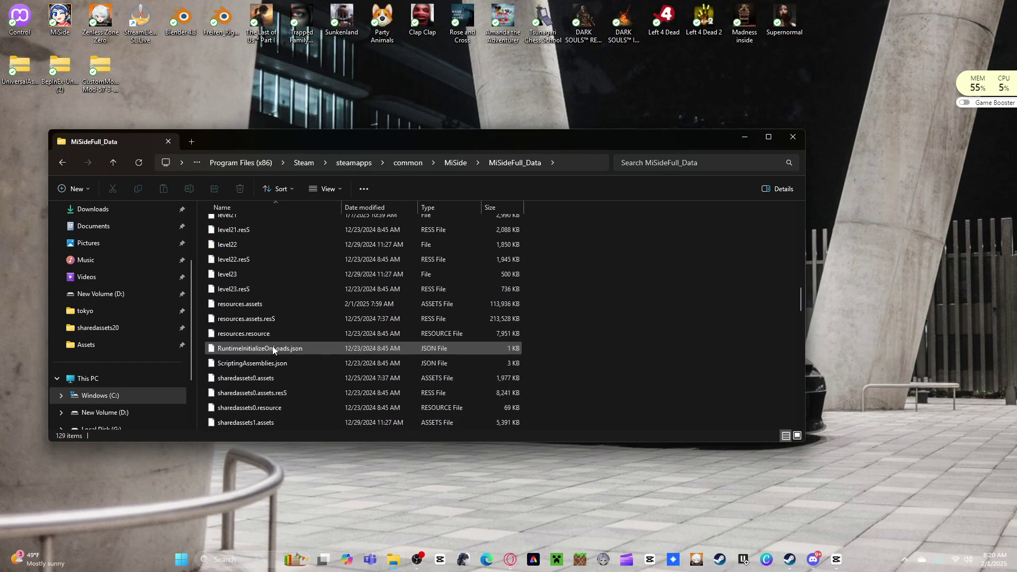
scroll(276, 350, "down", 3)
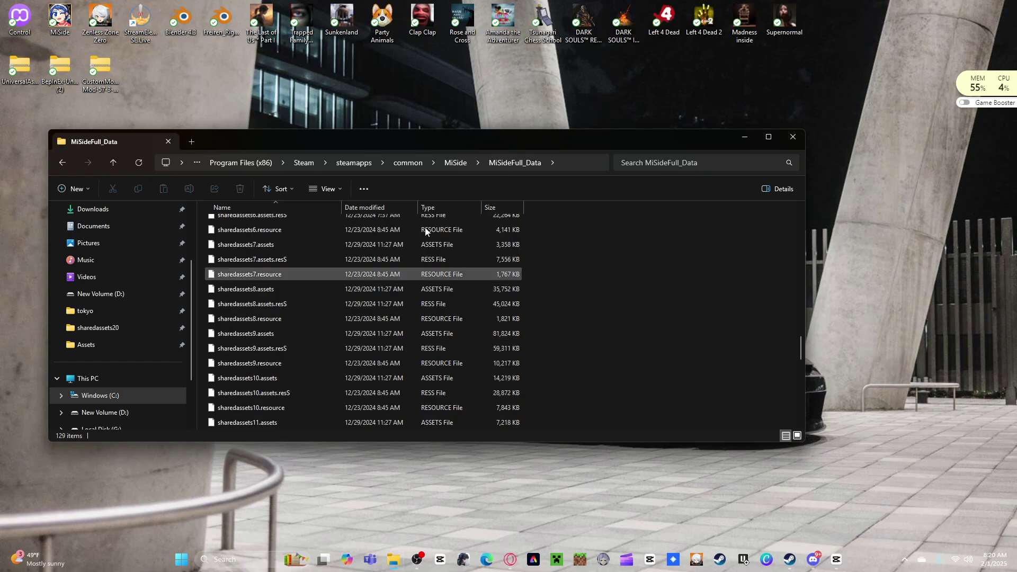
Step: Minimize MiSideFull_Data and open the Monika sprites archive
left_click(744, 138)
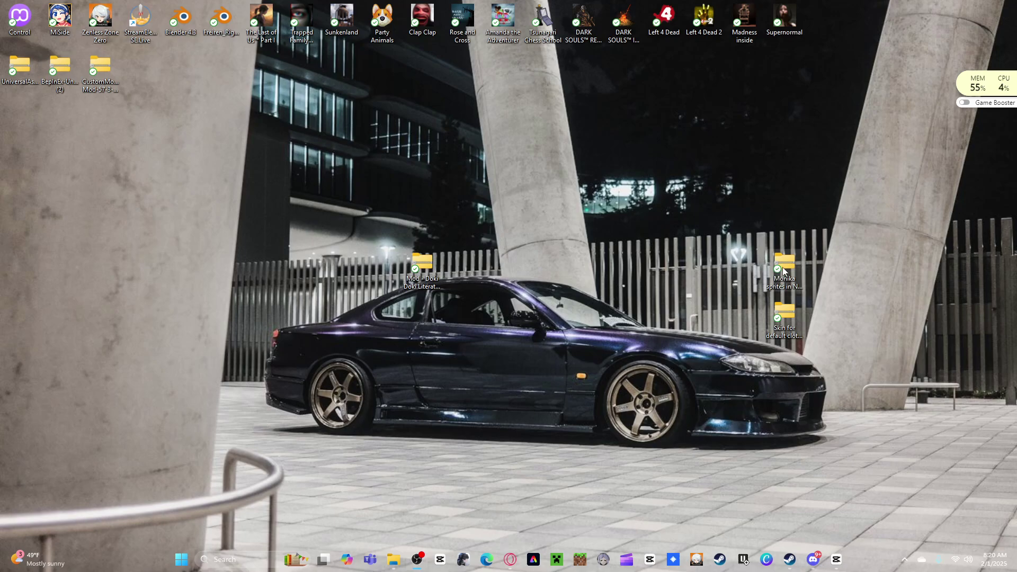
double_click(784, 270)
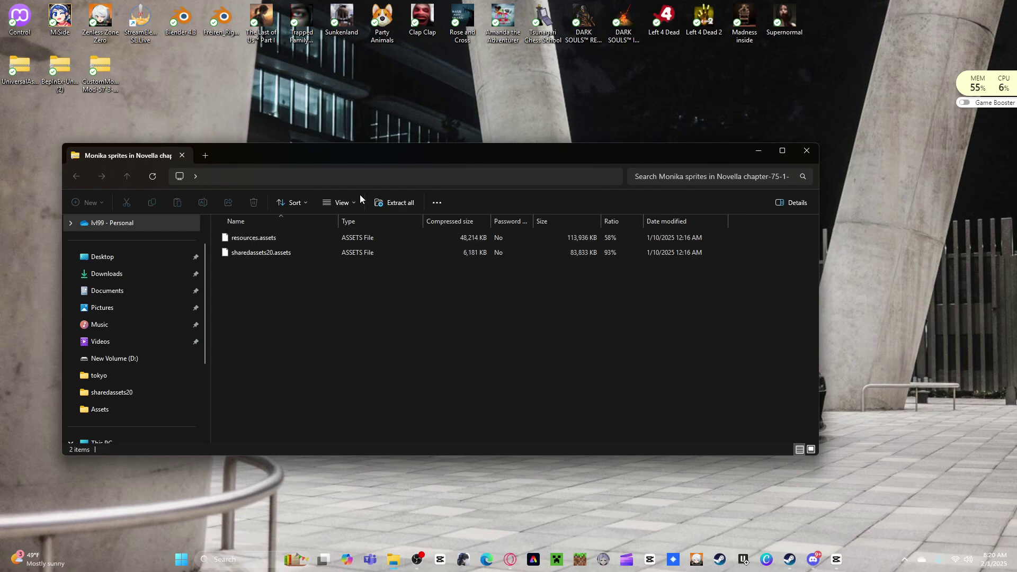
left_click_drag(461, 163, 503, 310)
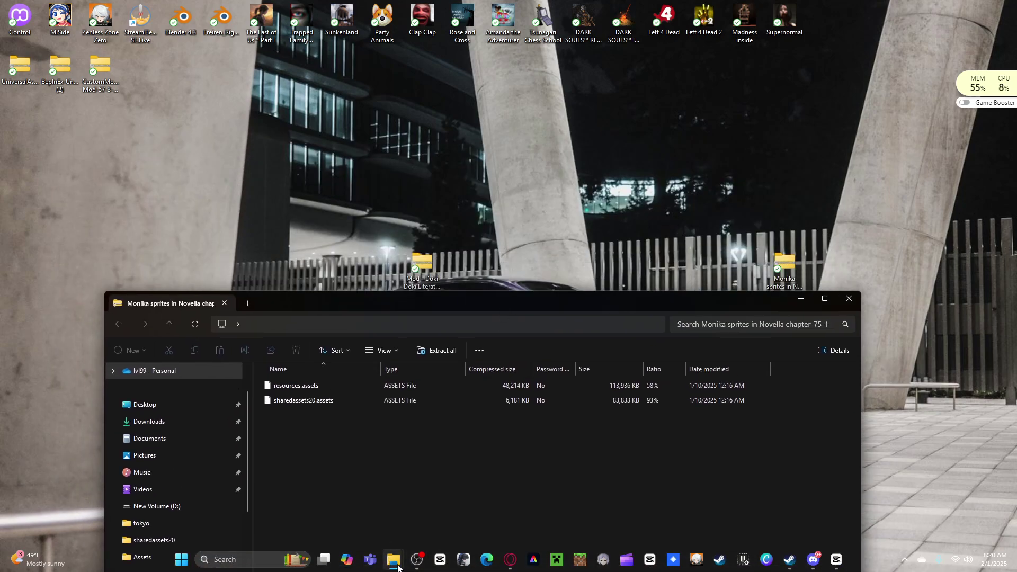
Step: Drag resources.assets and sharedassets20.assets into MiSideFull_Data, replacing the originals
mouse_move(397, 566)
left_click(371, 516)
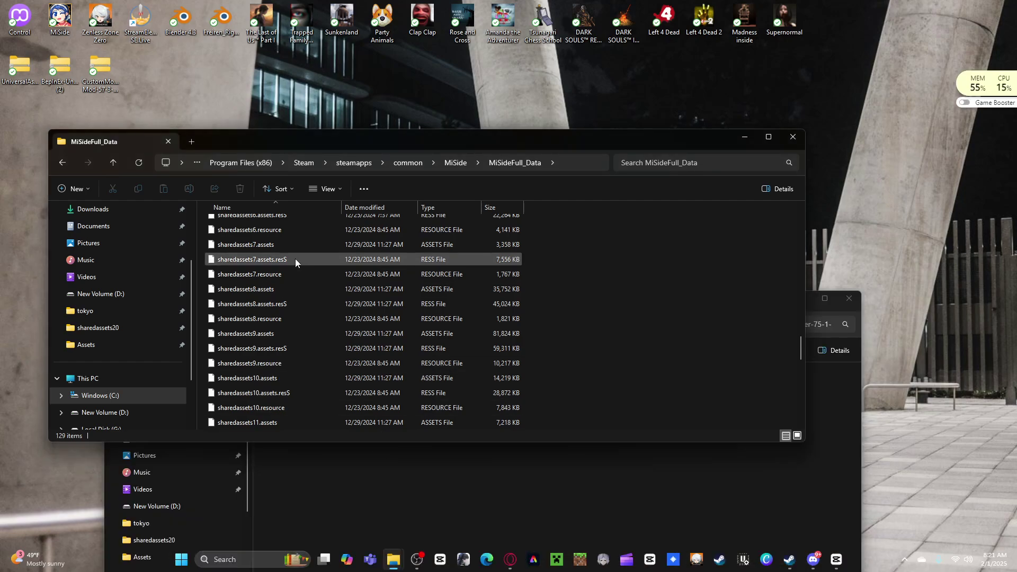
scroll(302, 286, "down", 10)
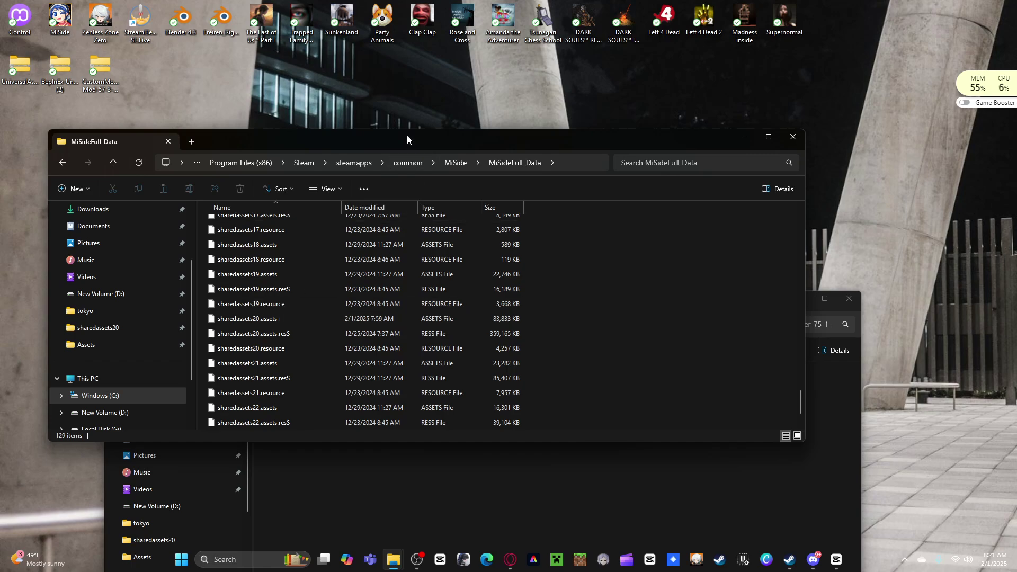
left_click_drag(408, 140, 545, 16)
left_click_drag(310, 421, 399, 286)
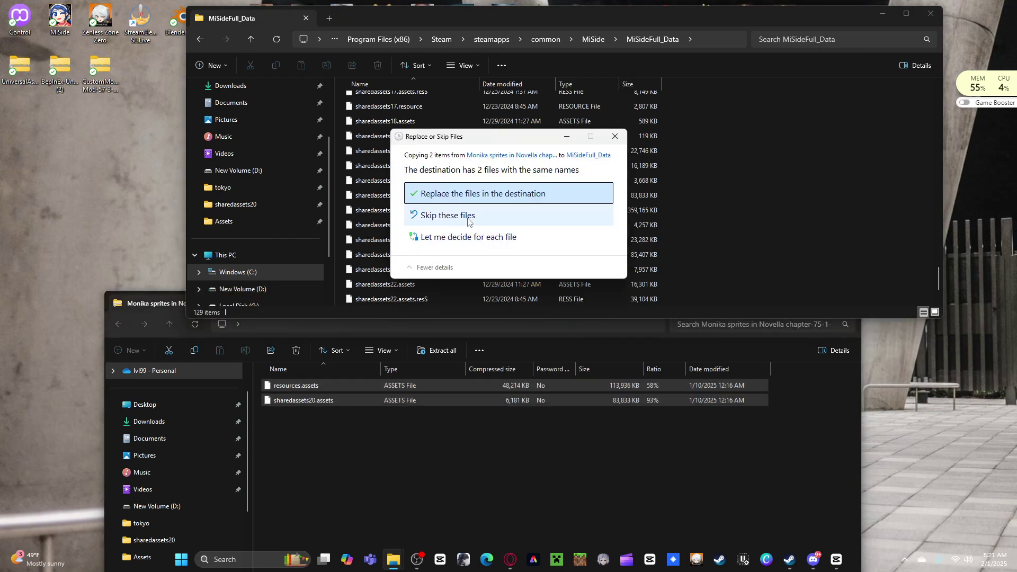
left_click(451, 200)
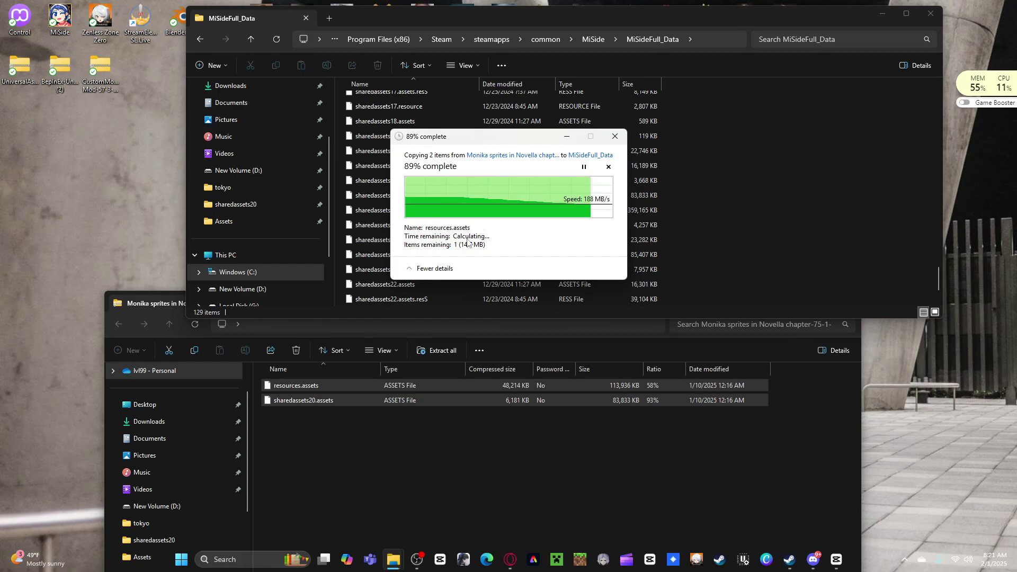
Step: Copy both sprite files into the sharedassets20 subfolder, replacing its copies, then return to the MiSide folder
scroll(620, 249, "up", 4)
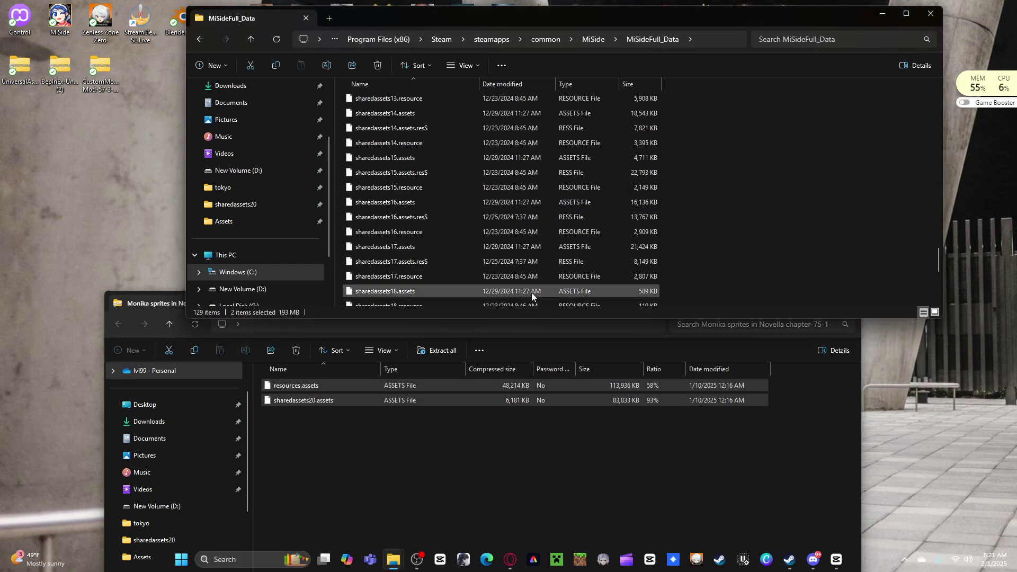
scroll(532, 292, "down", 3)
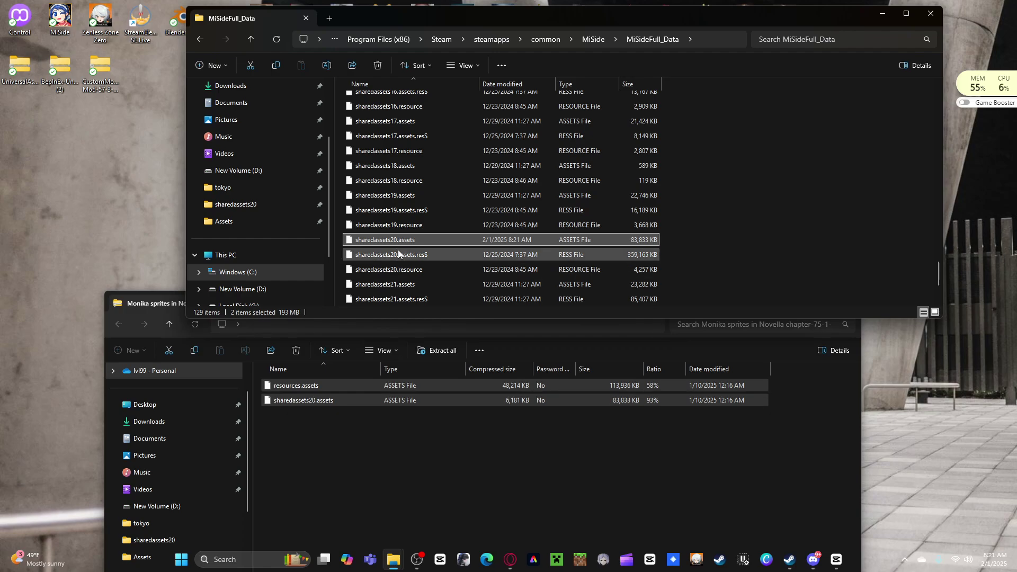
scroll(403, 249, "up", 9)
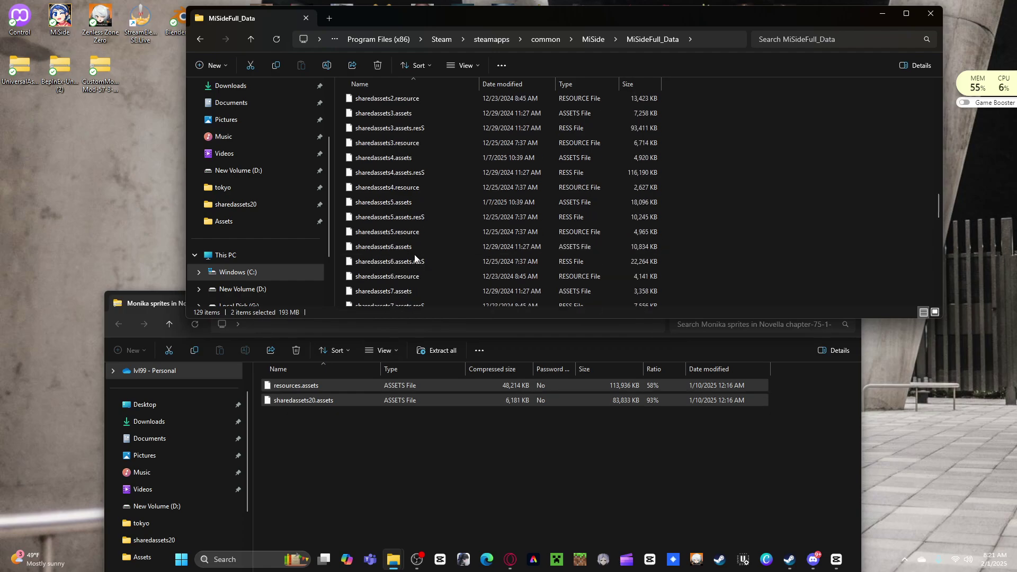
scroll(415, 258, "up", 8)
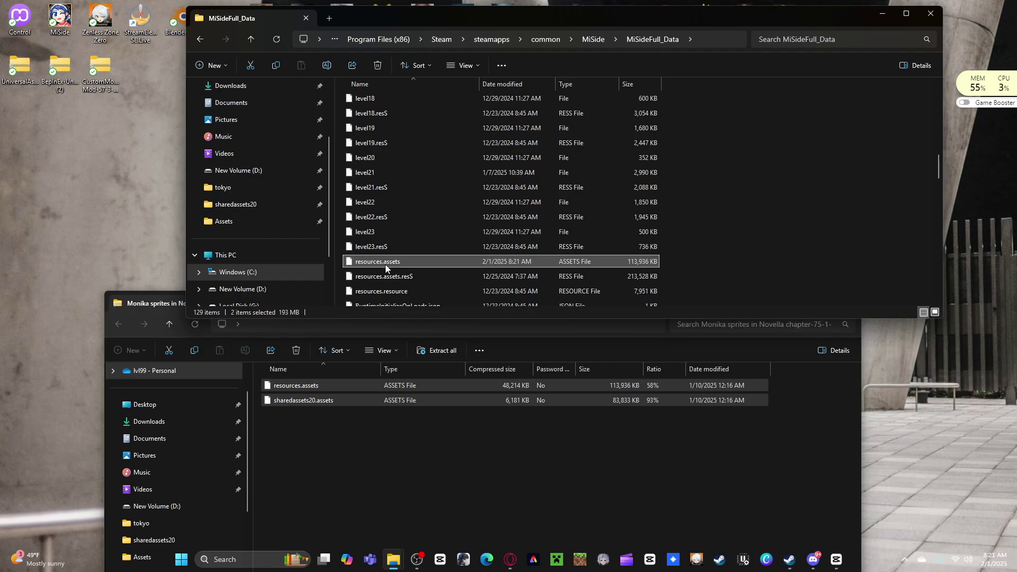
scroll(779, 233, "up", 12)
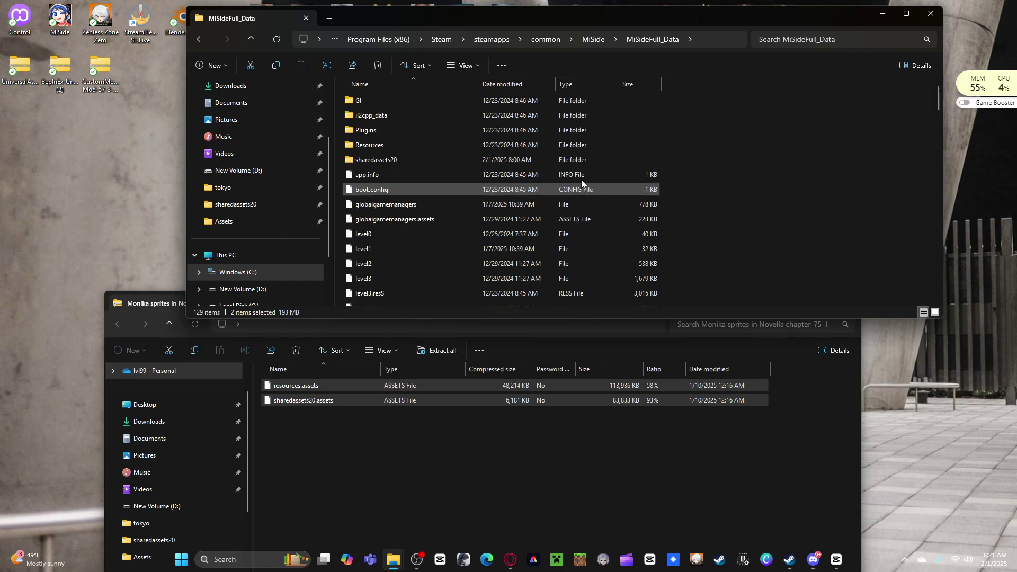
double_click(475, 156)
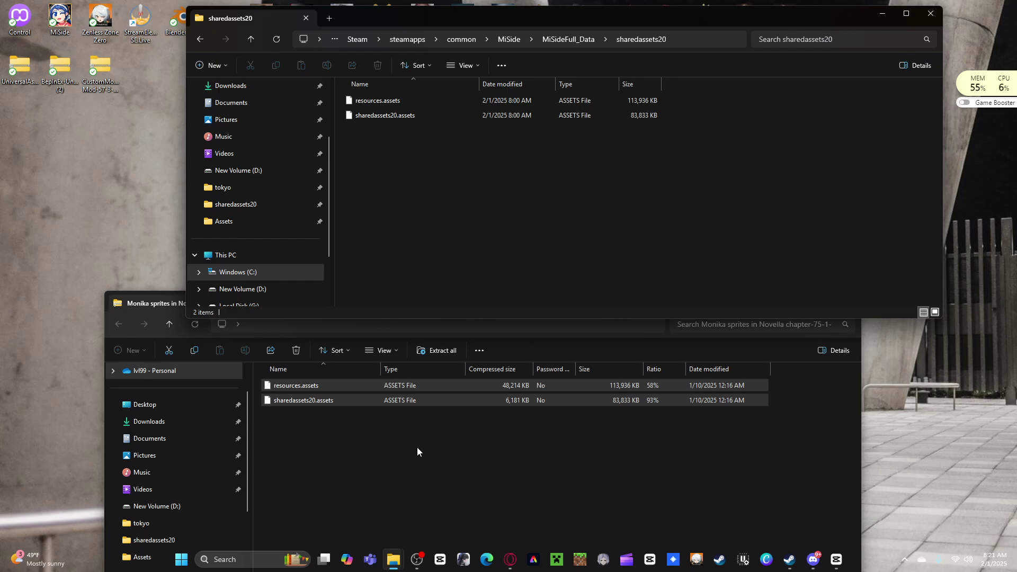
left_click_drag(419, 386, 450, 181)
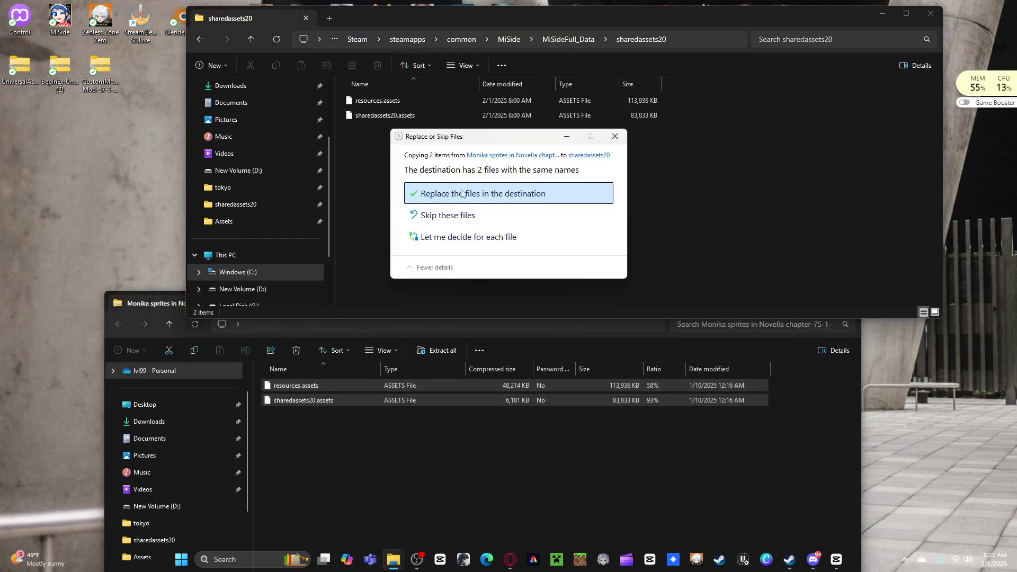
left_click(460, 193)
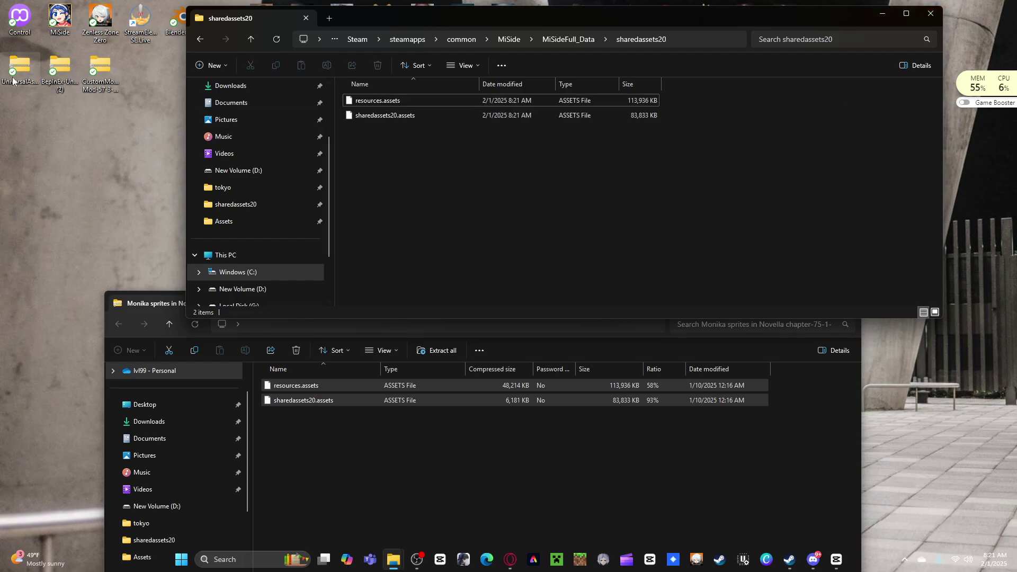
left_click(200, 39)
left_click(200, 40)
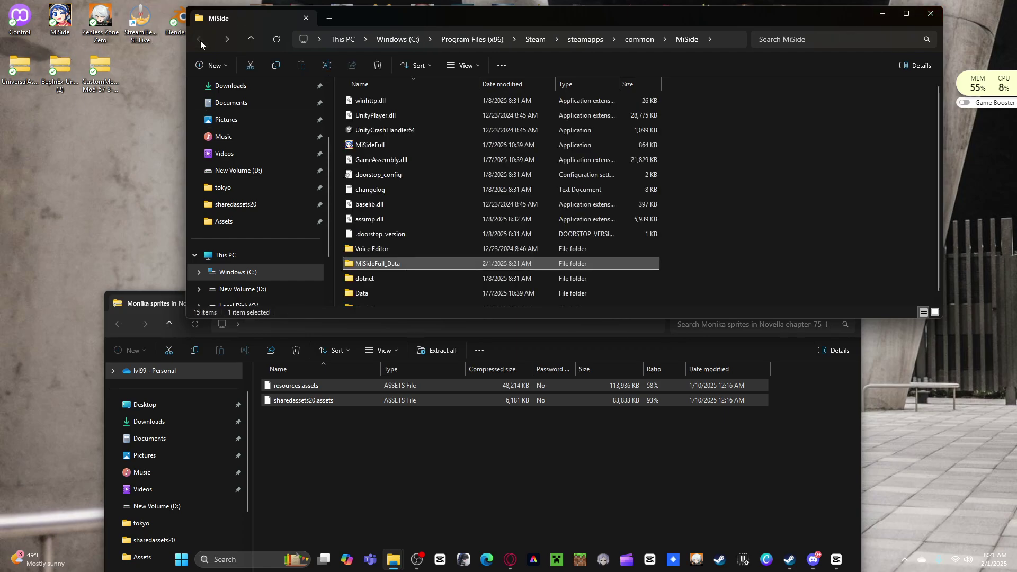
Step: Minimize the MiSide and Monika sprites windows and start MiSide from its desktop shortcut
left_click(879, 16)
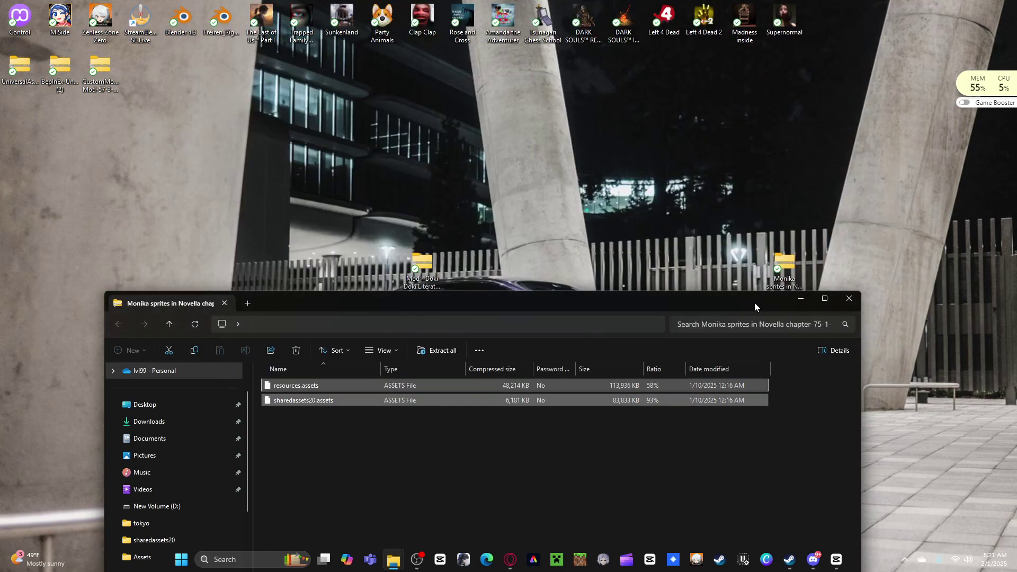
left_click(803, 303)
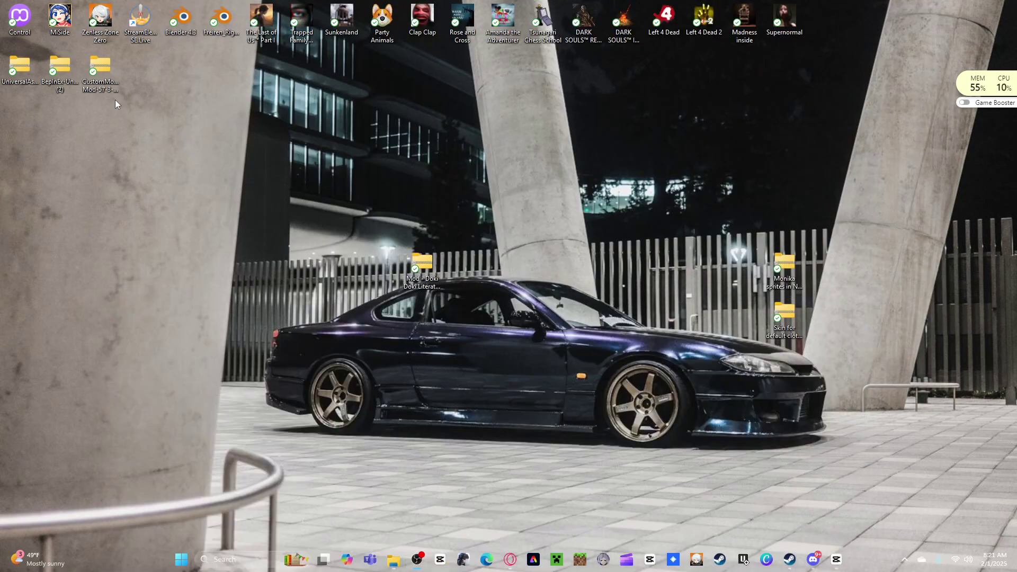
double_click(60, 15)
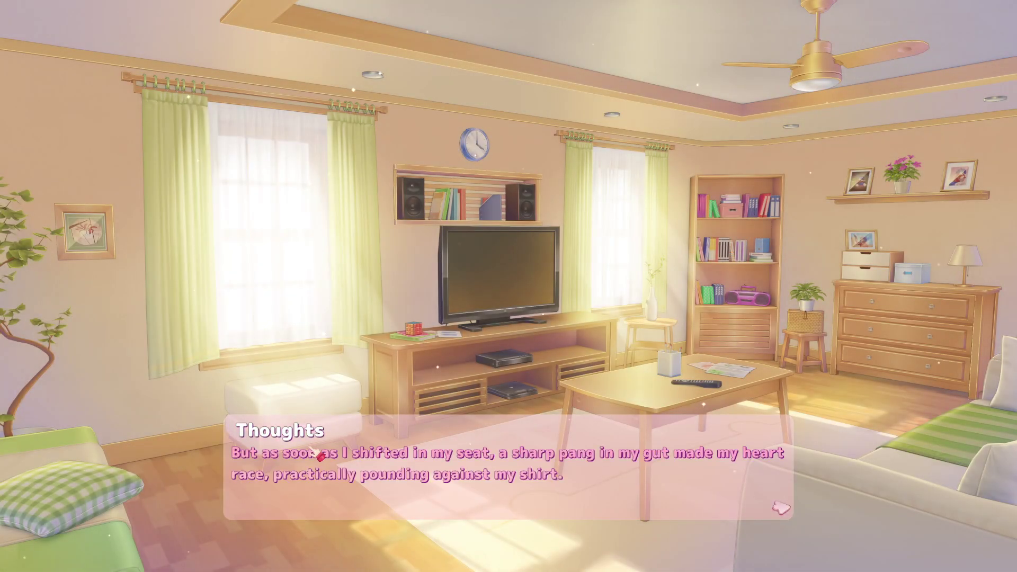
Step: Click through the living-room dialogue featuring Monika until the main menu returns
left_click(315, 453)
left_click(314, 451)
left_click(314, 450)
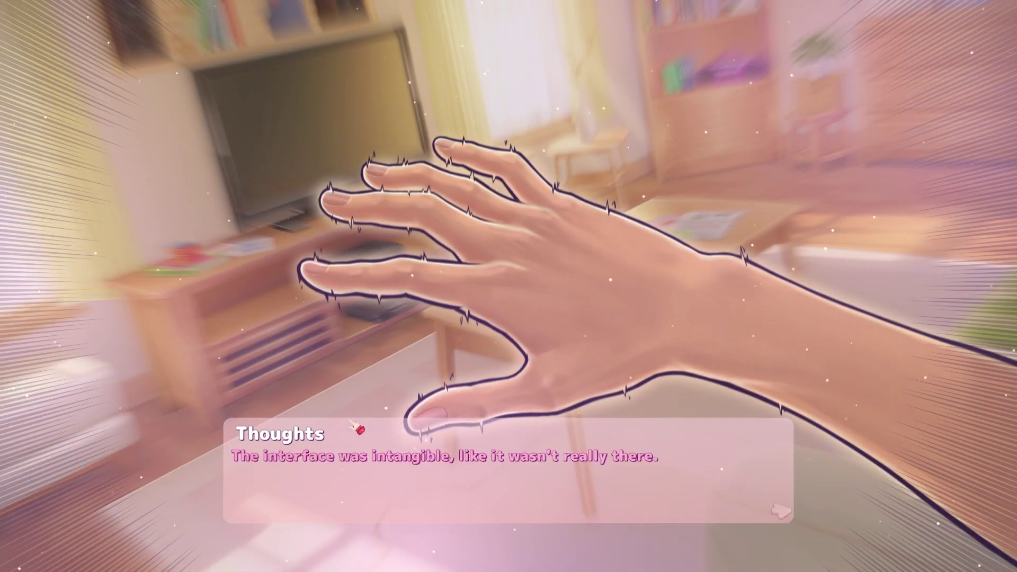
left_click(355, 427)
left_click(356, 430)
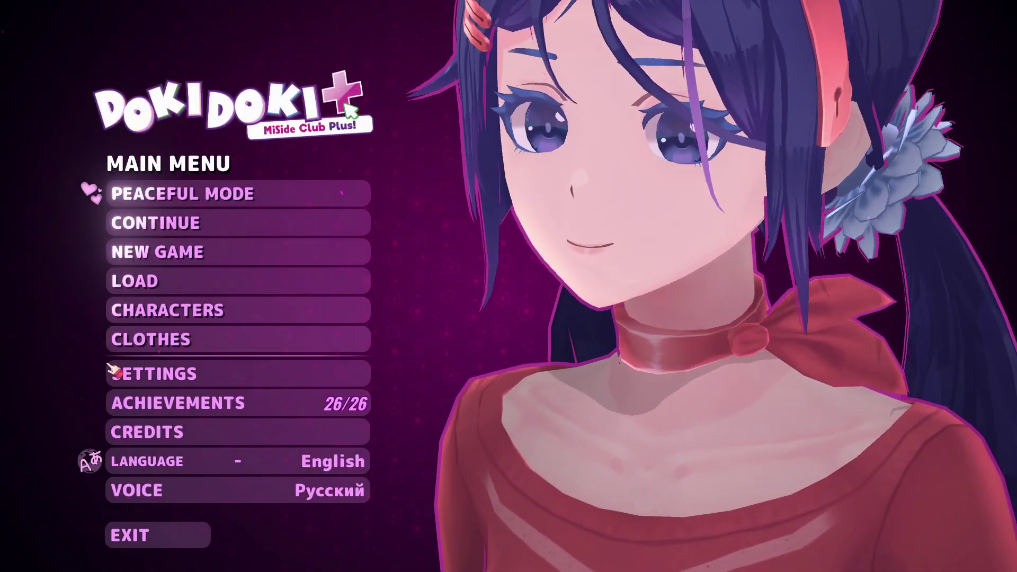
Step: In the clothes addons list, enable MonikaHair and MonikaClothes (for Default style)
left_click(248, 336)
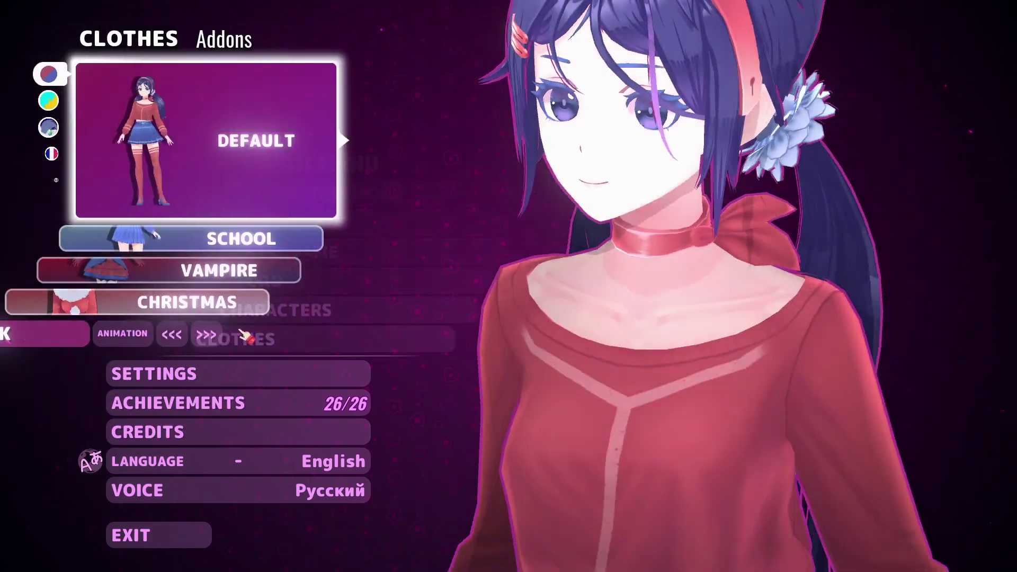
left_click(265, 43)
scroll(227, 114, "down", 1)
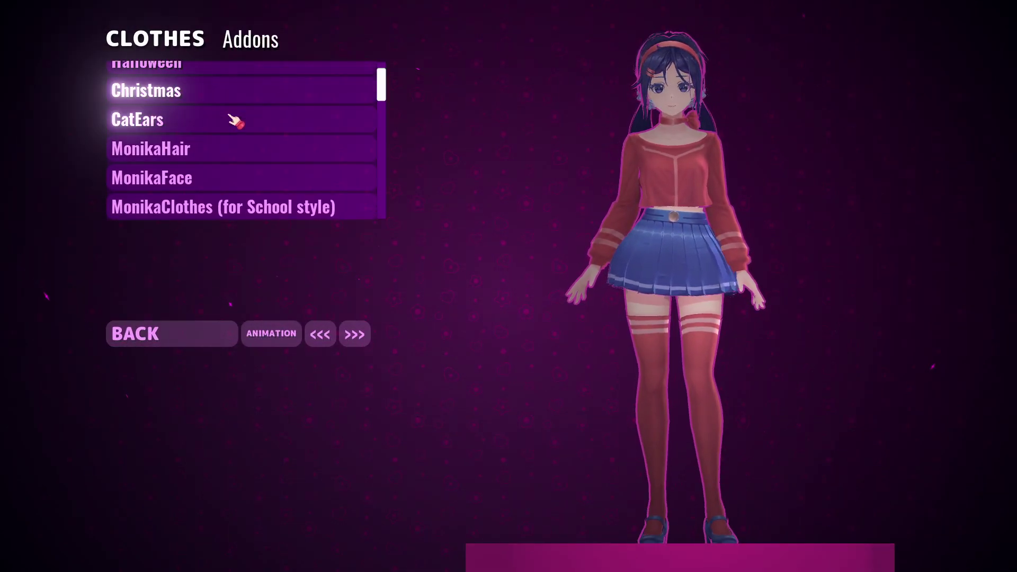
left_click(226, 155)
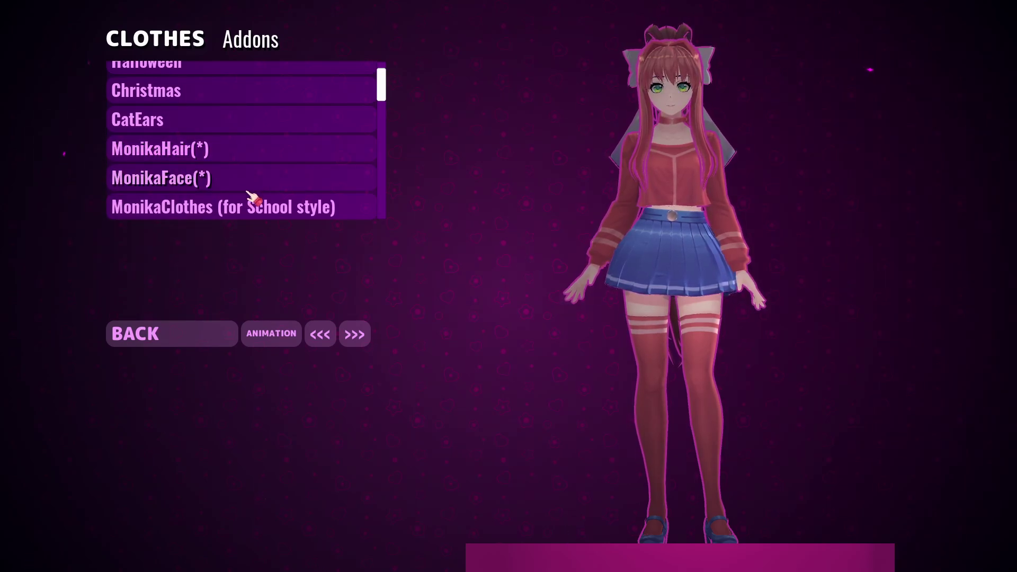
scroll(249, 195, "down", 1)
left_click(270, 199)
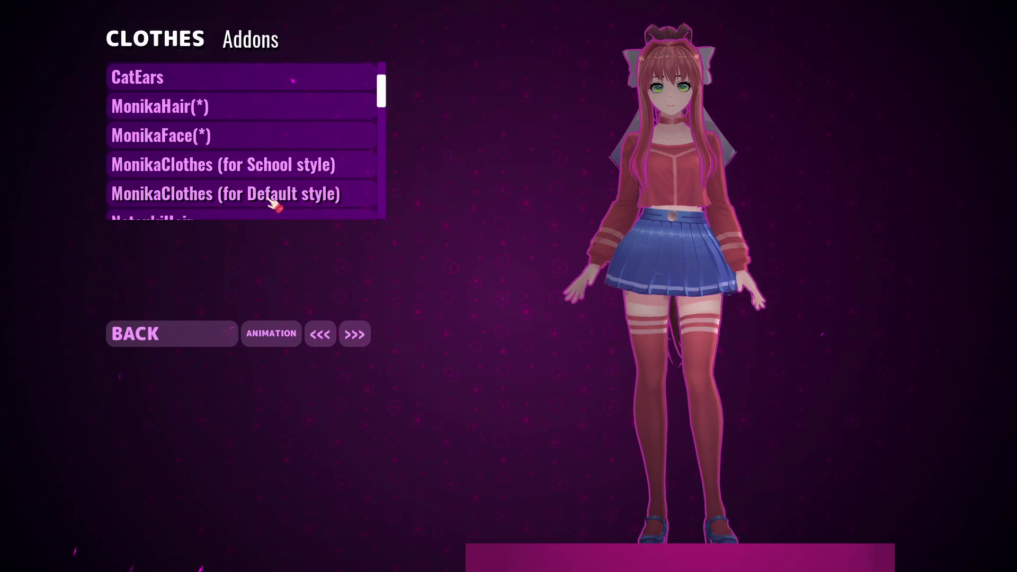
Step: Swap MonikaHair off for NatsukiHair, then return to the main menu
scroll(200, 136, "up", 1)
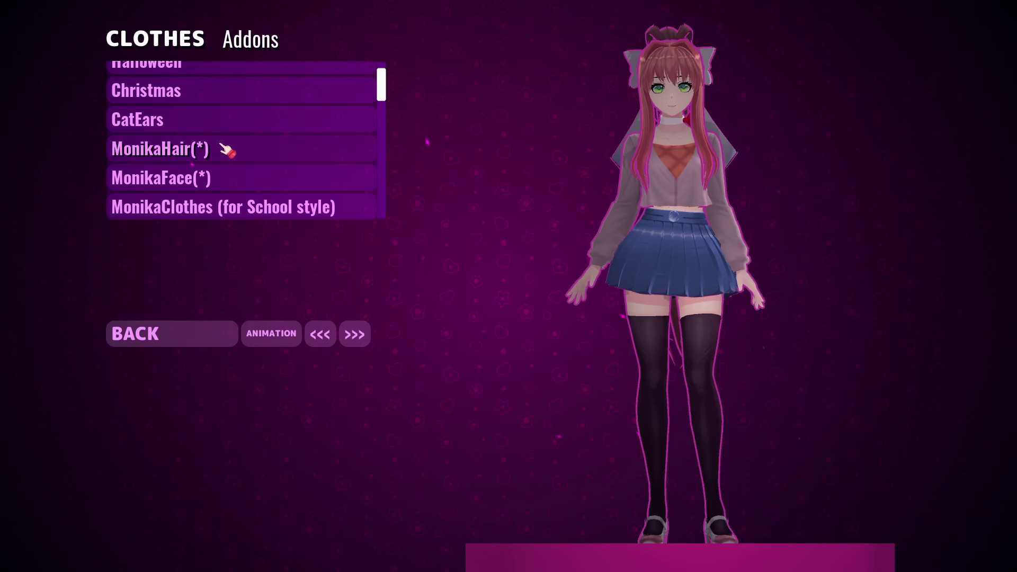
left_click(225, 150)
scroll(225, 151, "down", 2)
left_click(231, 185)
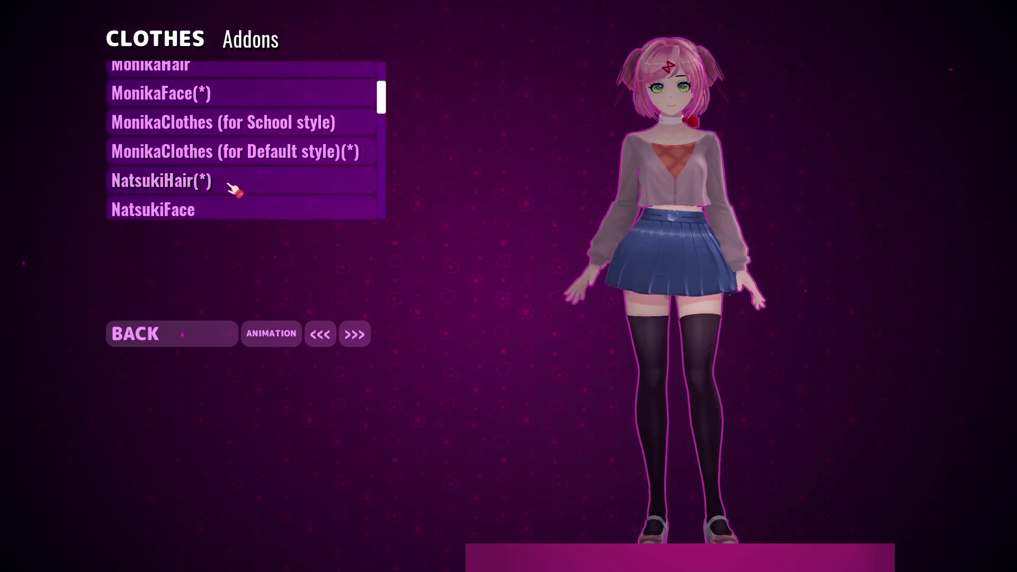
scroll(232, 189, "down", 1)
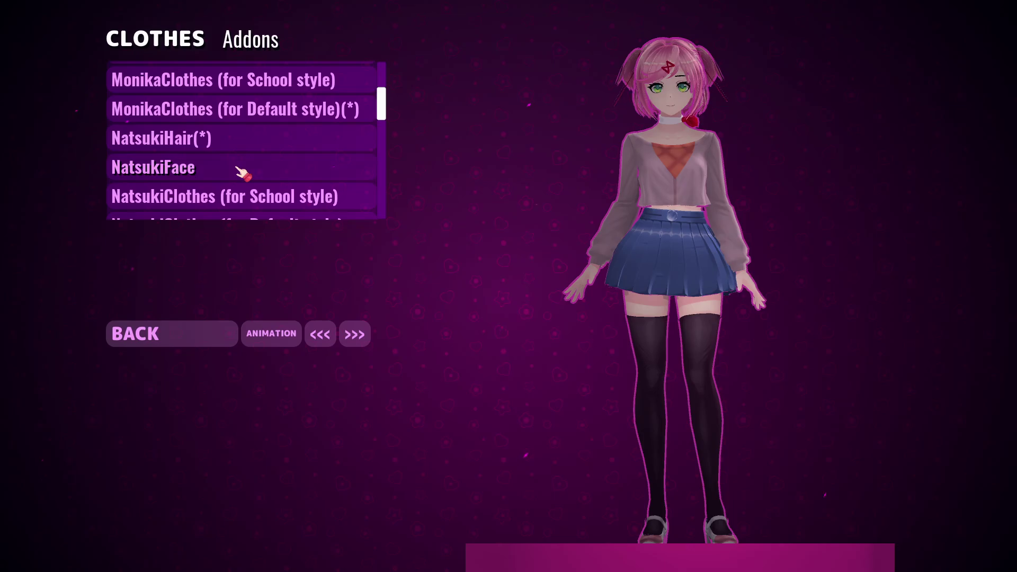
left_click(208, 344)
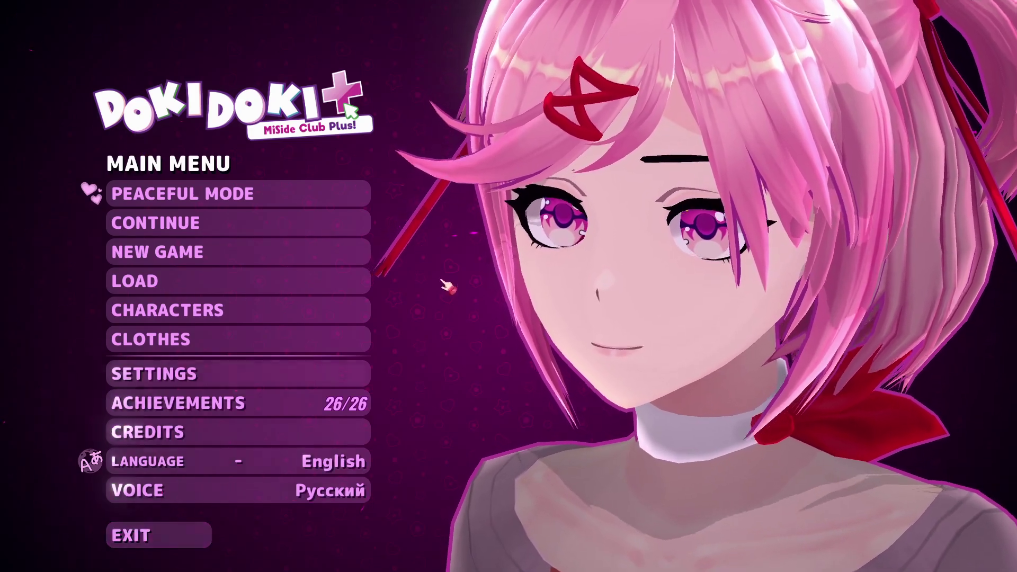
Step: Look over the clothes addons, then begin quitting but cancel to stay in MiSide
left_click(265, 337)
scroll(303, 201, "up", 5)
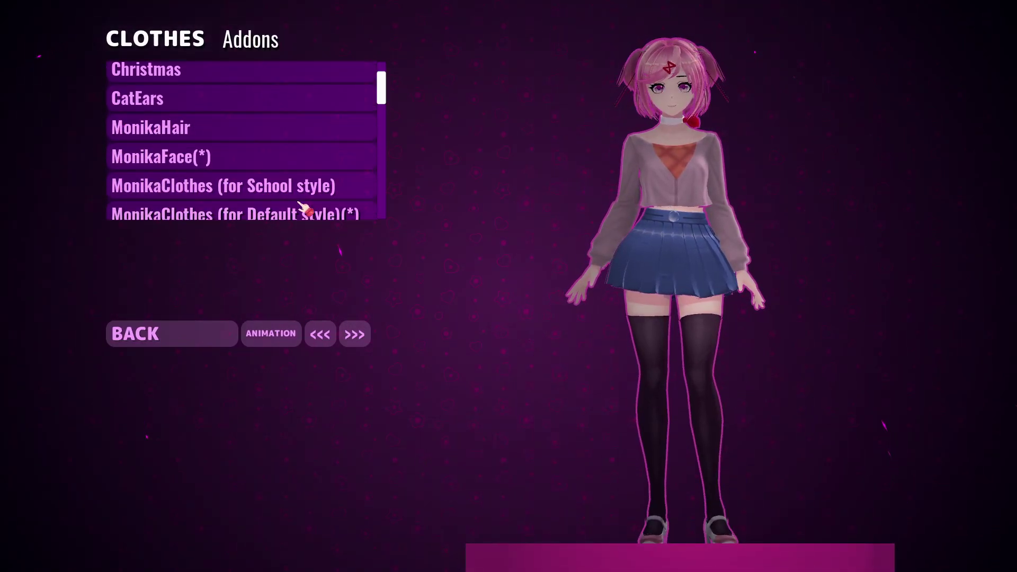
left_click(193, 348)
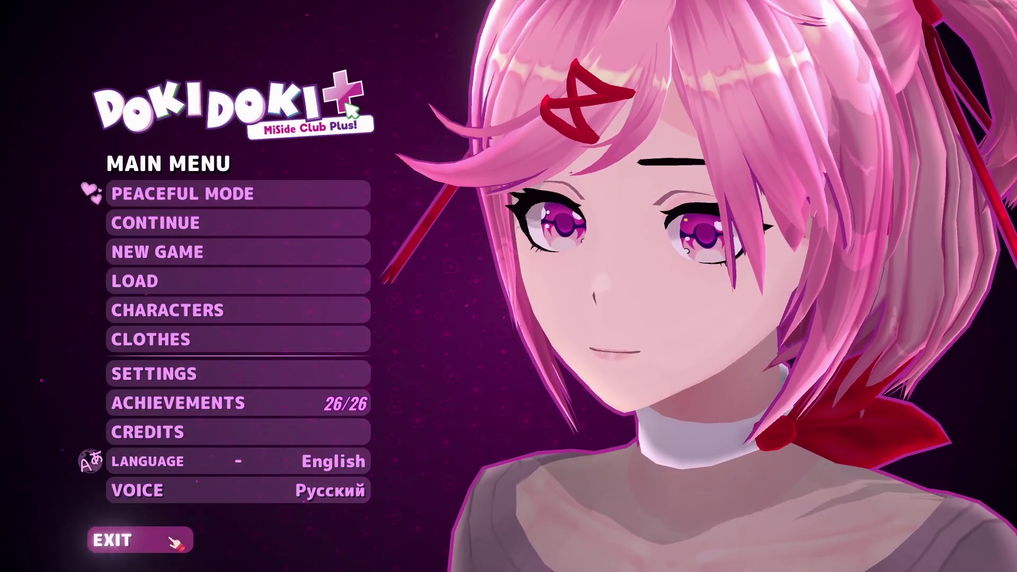
left_click(175, 539)
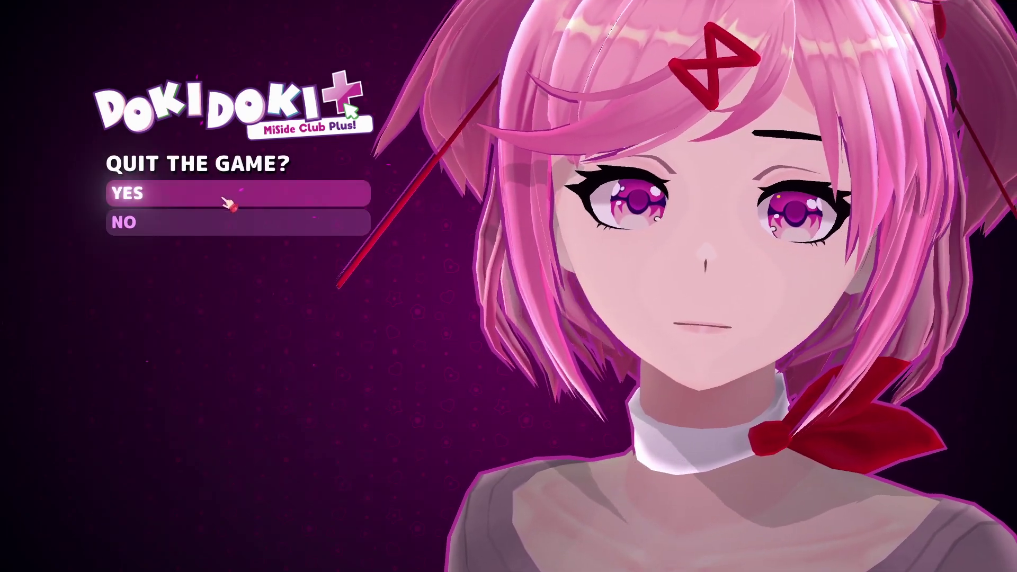
left_click(214, 233)
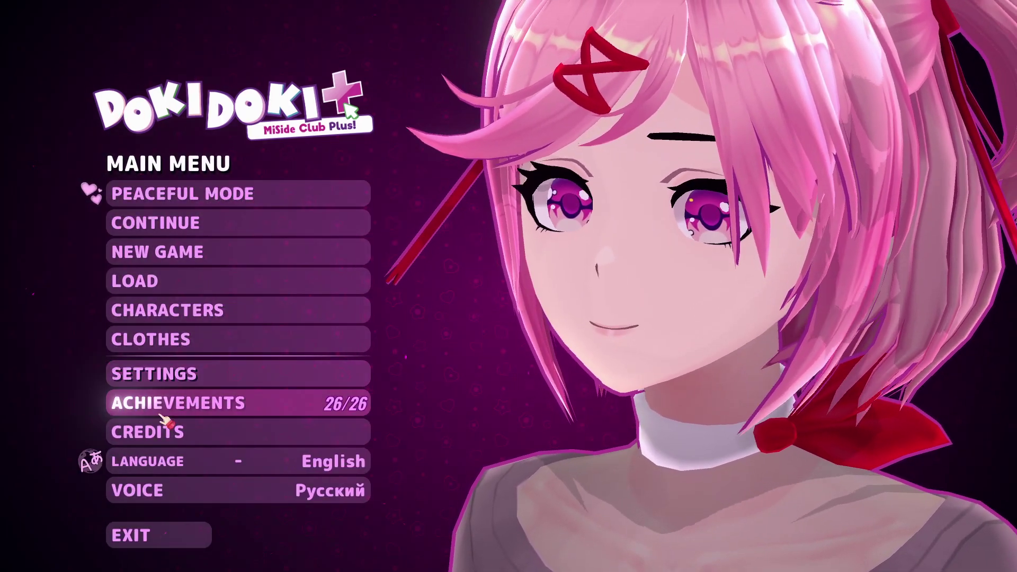
Step: Enable the TrailerMode addon and go back to the main menu
left_click(173, 344)
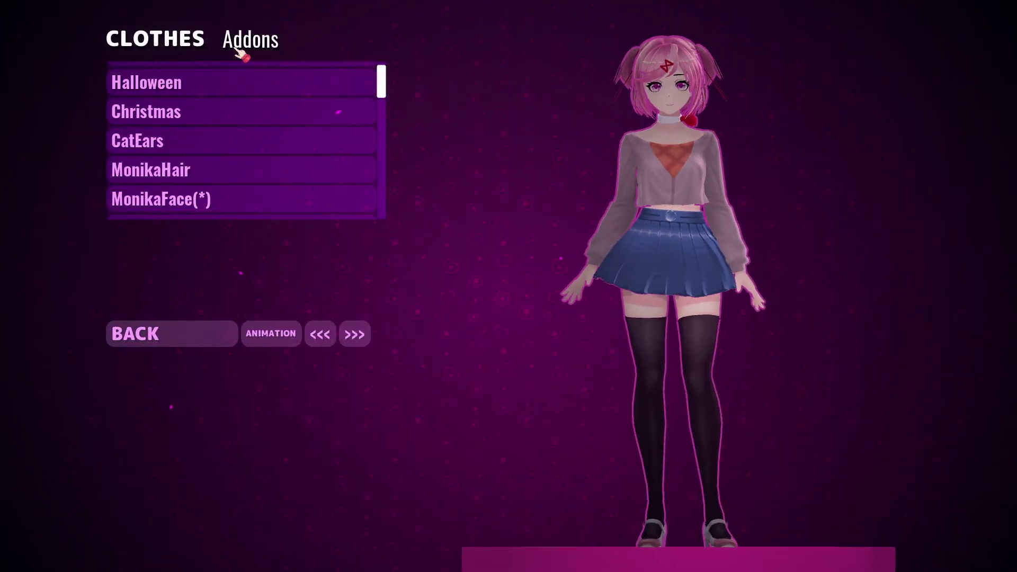
scroll(217, 171, "up", 1)
left_click(188, 84)
left_click(220, 339)
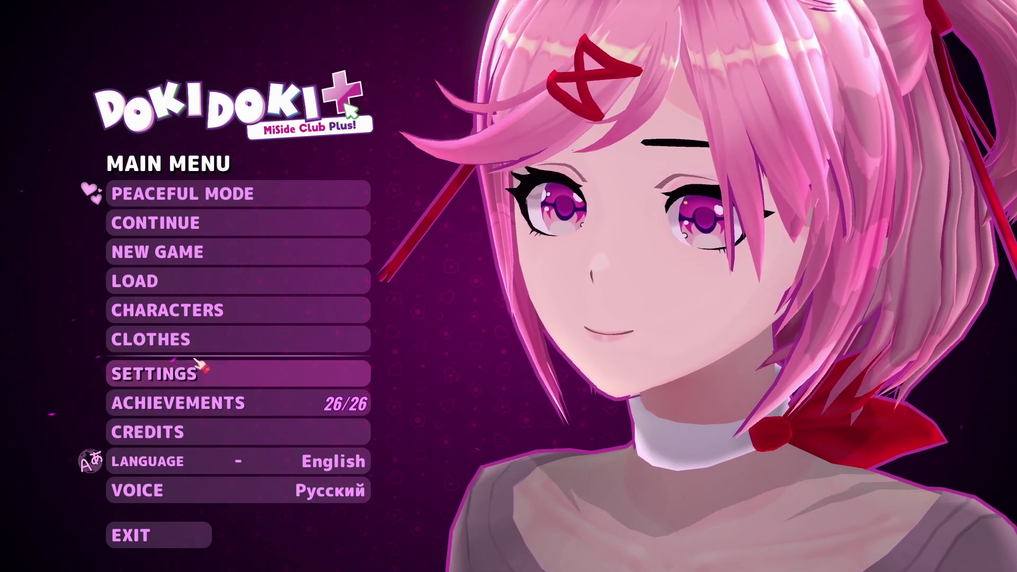
Step: Check the clothes addons once more, then quit MiSide with EXIT > YES
left_click(195, 348)
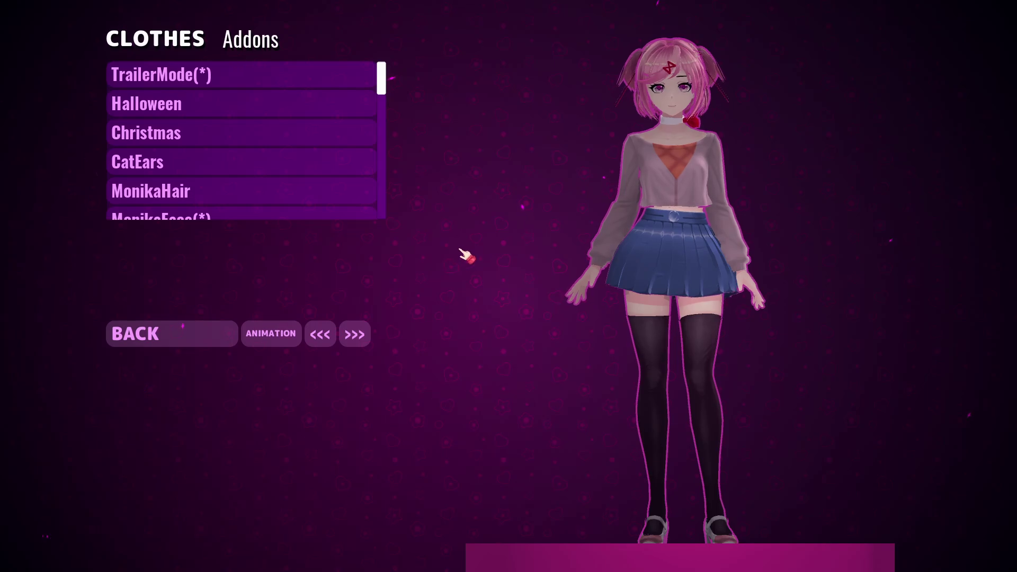
left_click(201, 339)
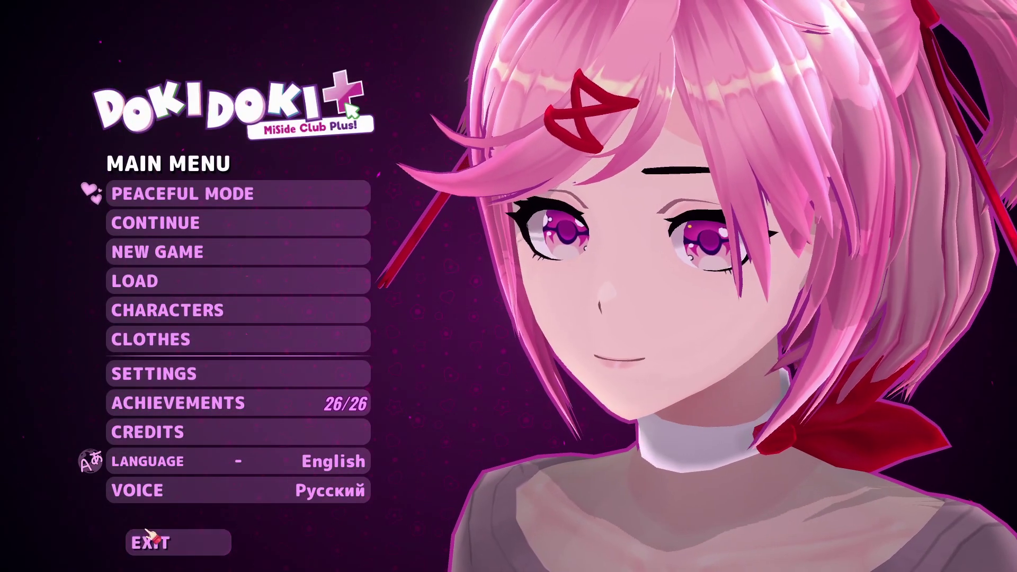
left_click(150, 537)
left_click(197, 194)
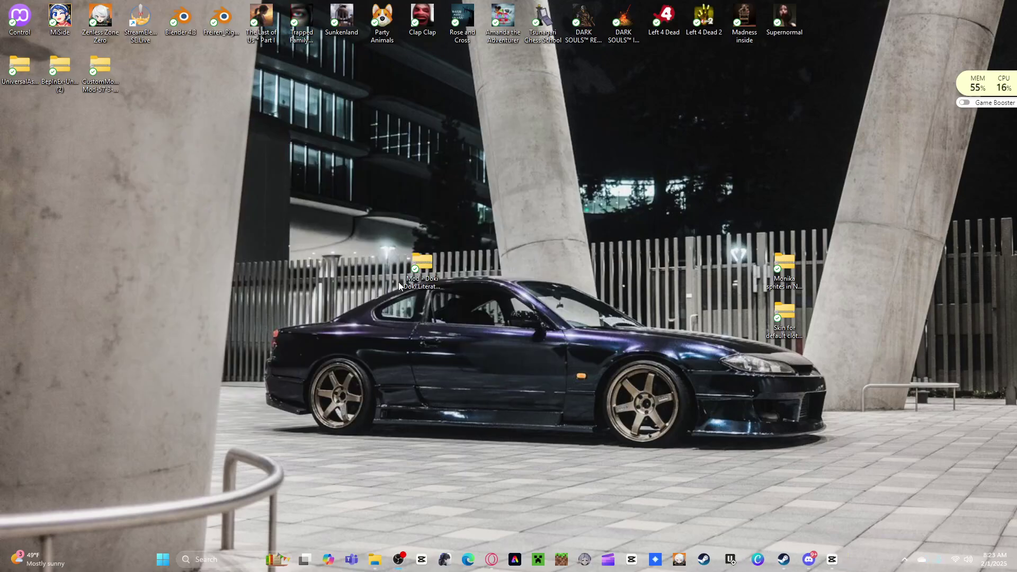
Step: Manually download the Skin for default clothes (Monika) zip from Nexus Mods in Opera
left_click(510, 560)
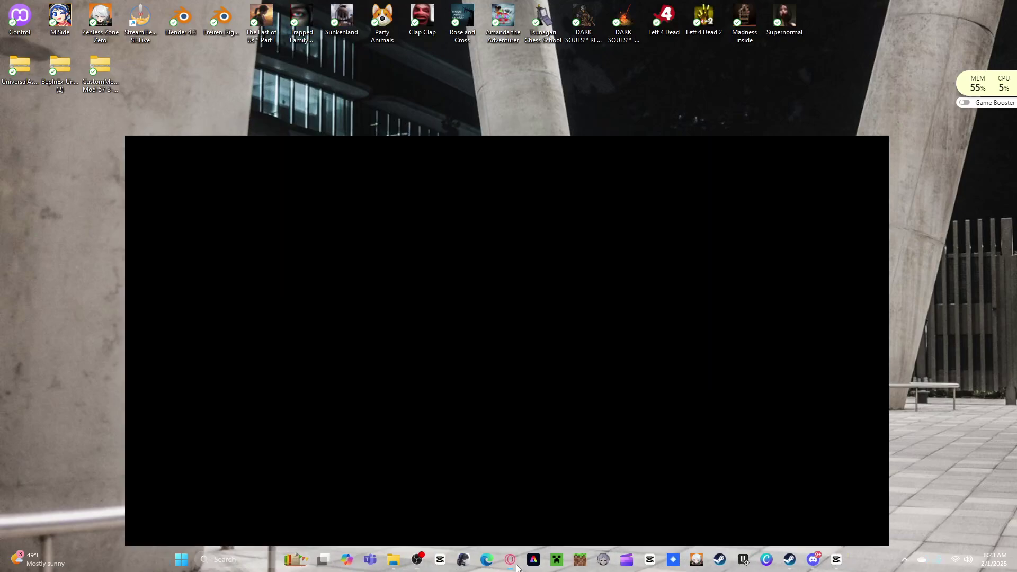
scroll(484, 206, "down", 2)
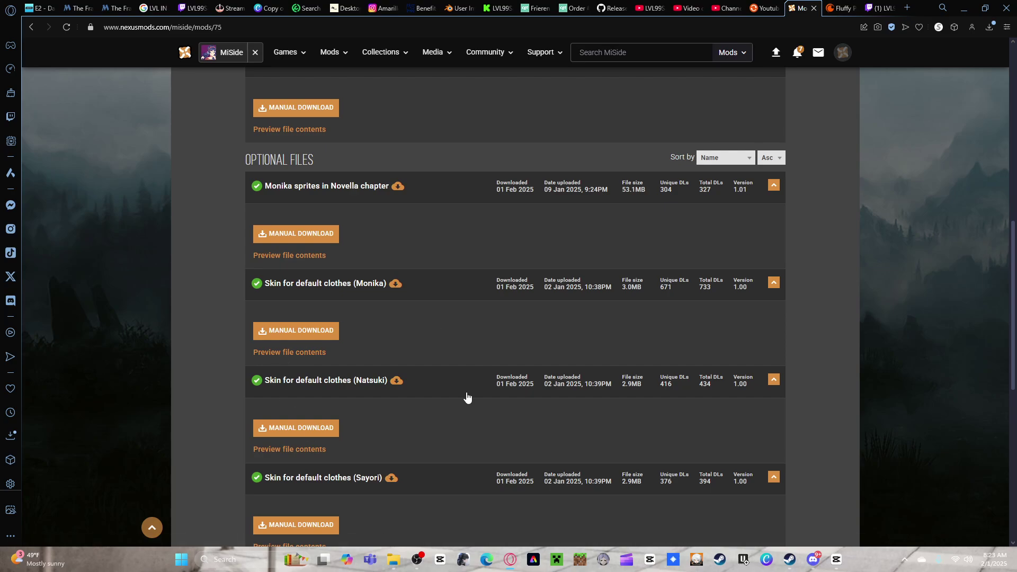
left_click(300, 334)
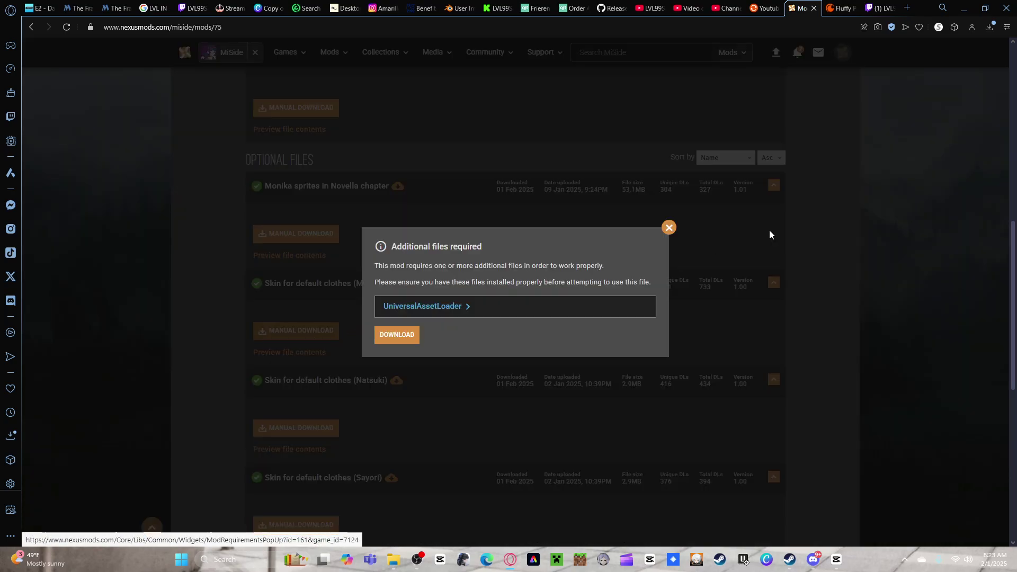
left_click(407, 342)
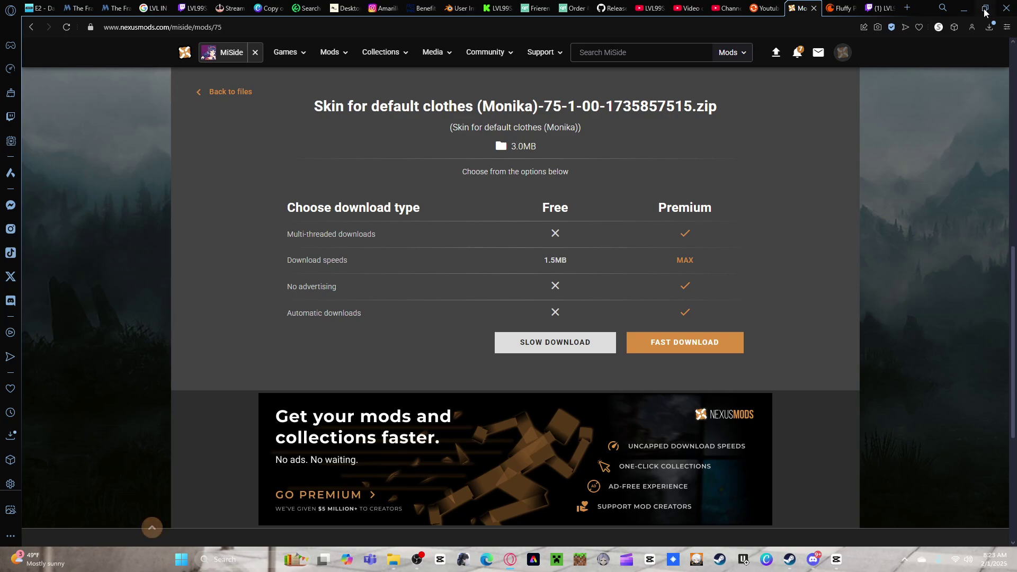
Step: Drag the downloaded Monika skin zip onto the desktop and minimize the browser
left_click(986, 8)
scroll(388, 329, "down", 6)
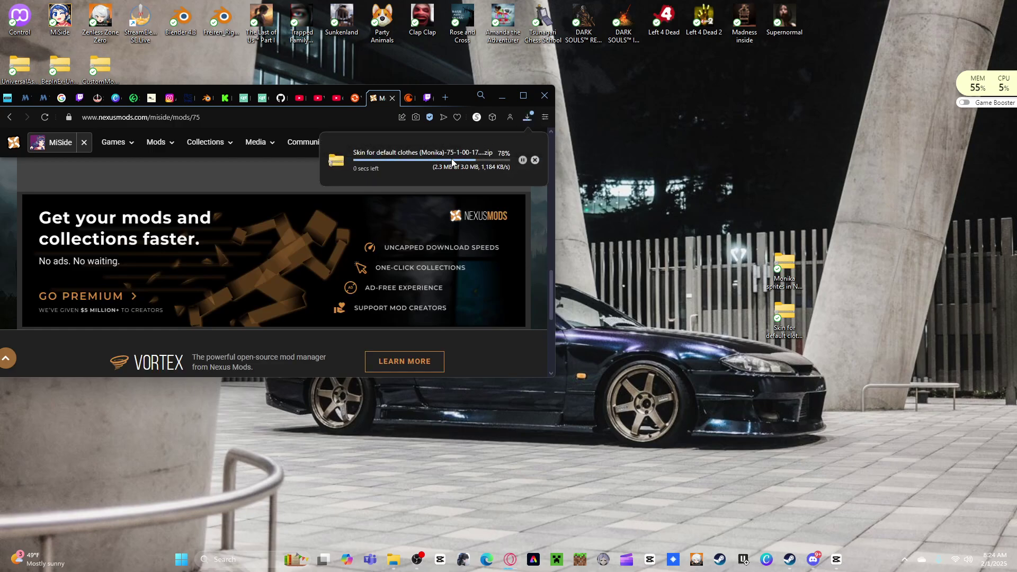
left_click_drag(451, 158, 689, 162)
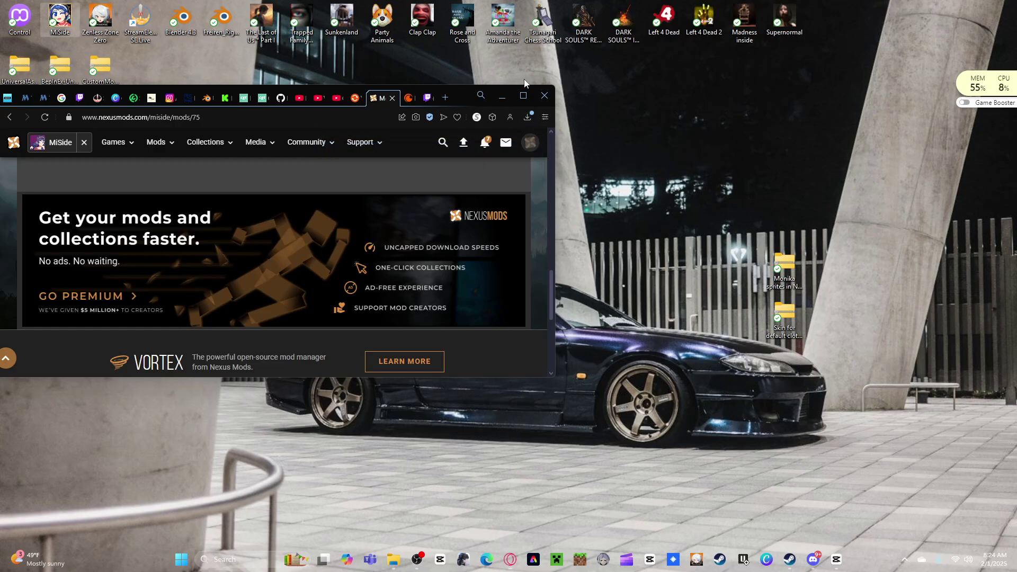
left_click(503, 98)
Step: Navigate the game folder window from UniversalAssetLoader to MiSide\Data\Custom and reposition it
mouse_move(393, 565)
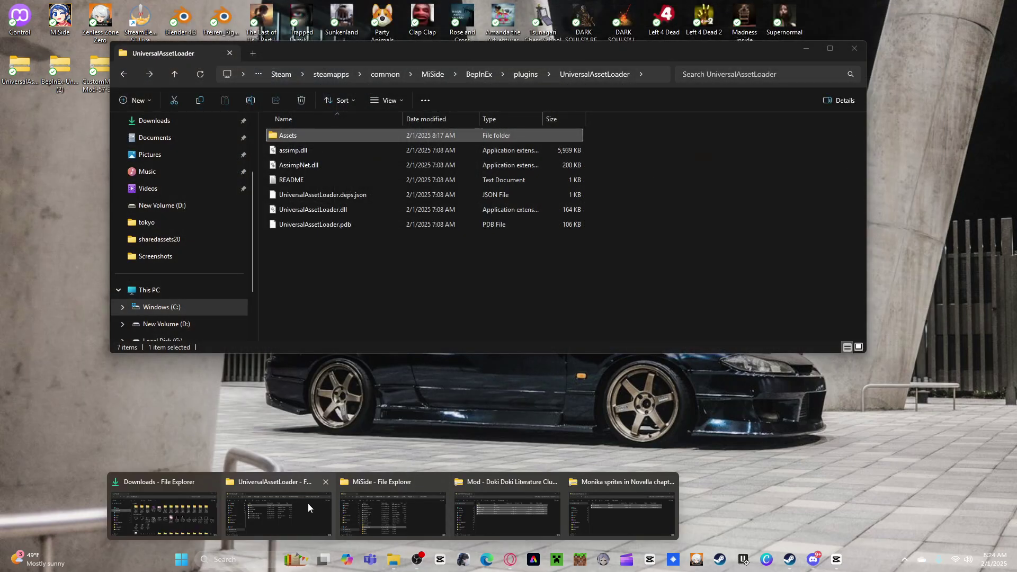
left_click(307, 504)
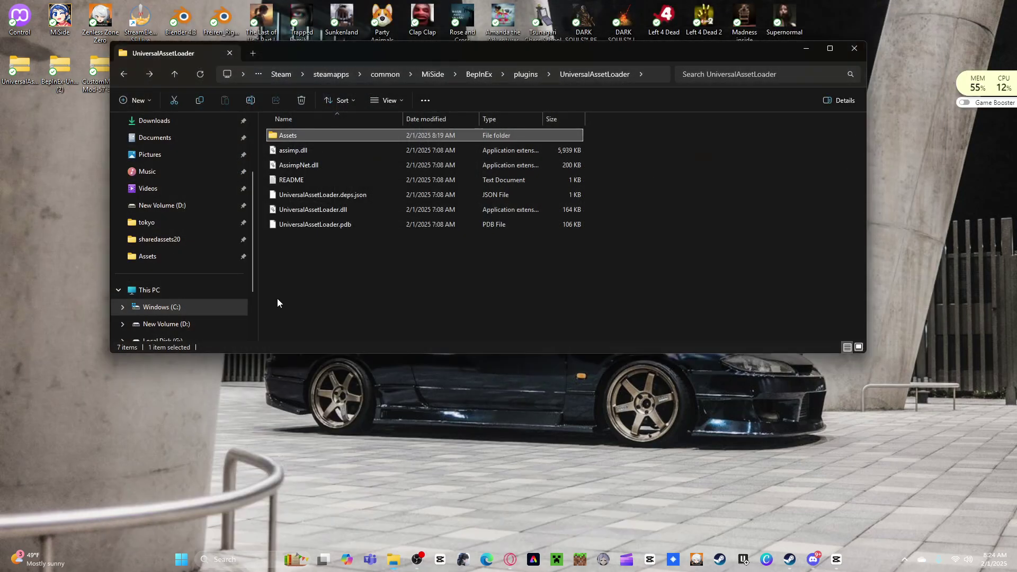
left_click(125, 75)
left_click(125, 74)
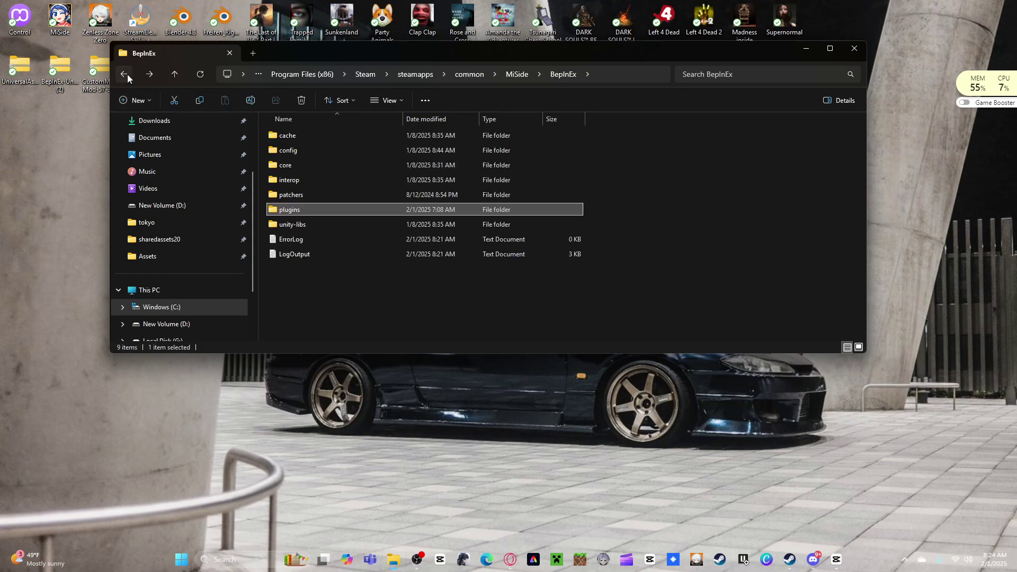
left_click(124, 74)
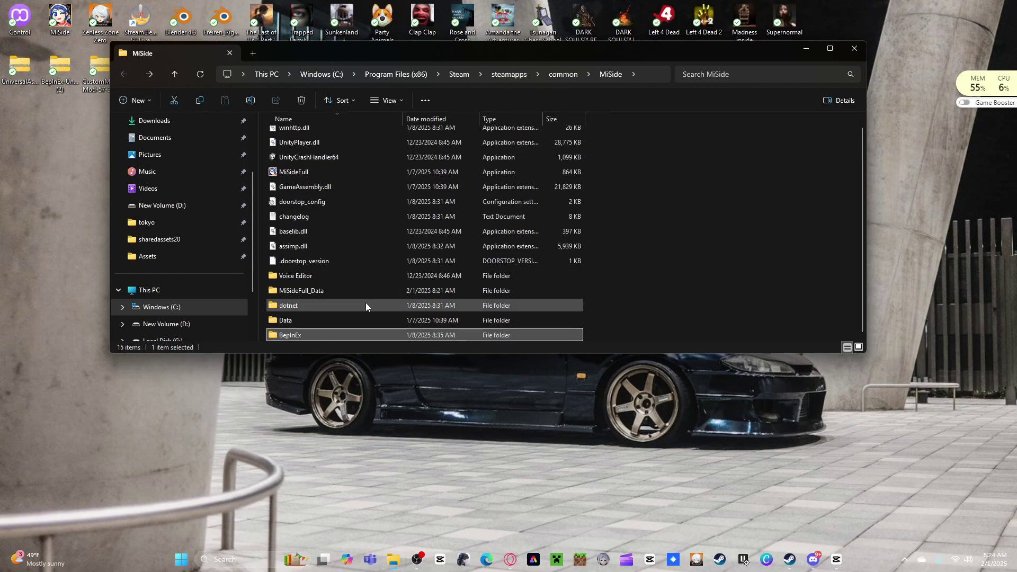
double_click(336, 319)
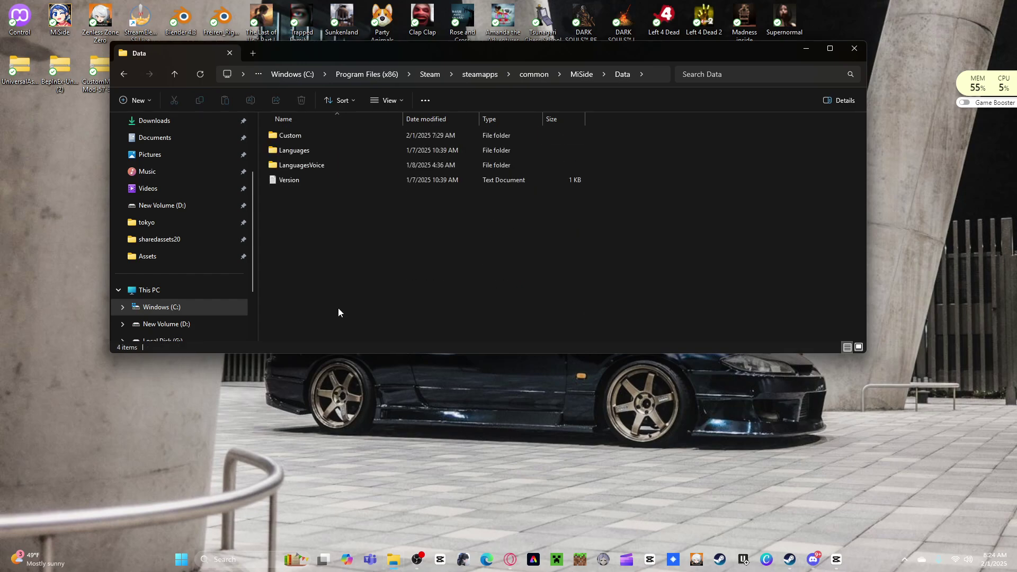
double_click(318, 136)
left_click_drag(630, 49, 447, 52)
left_click_drag(596, 52, 600, 178)
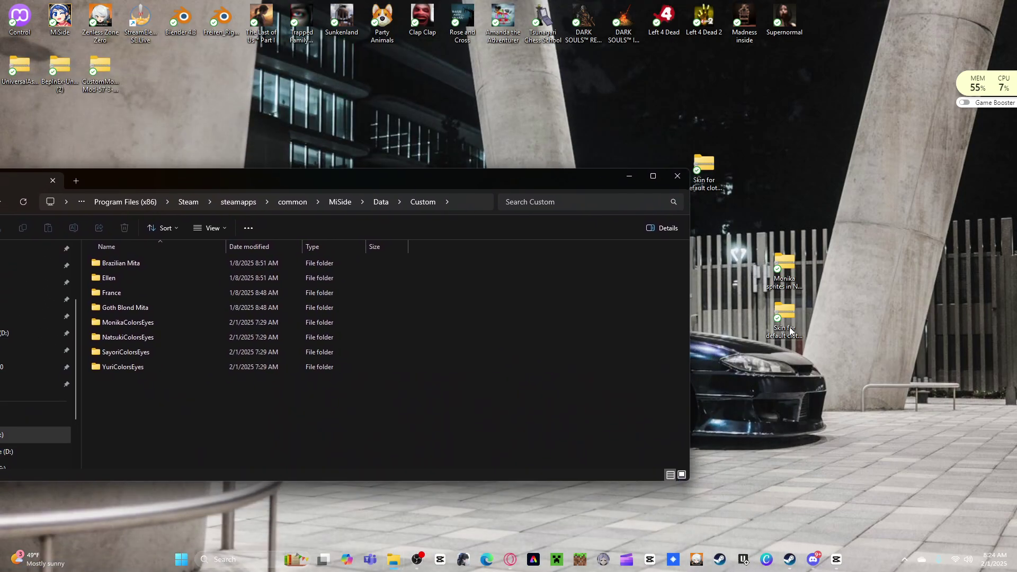
Step: Copy MonikaColorsEyes from the skin archive into Custom, replacing existing files, then minimize both windows
double_click(791, 330)
left_click_drag(358, 99, 437, 103)
left_click_drag(529, 132, 339, 430)
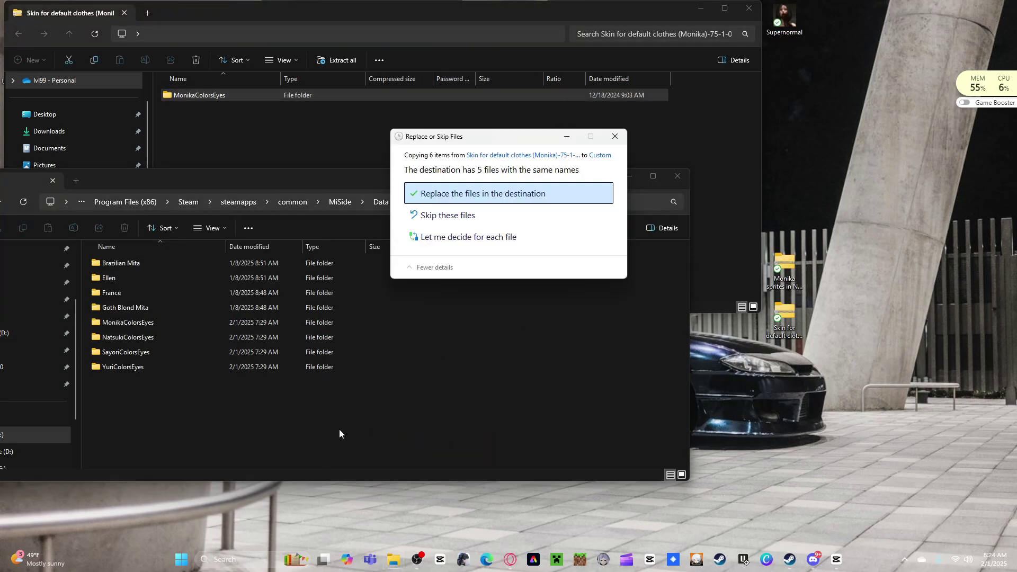
left_click(484, 194)
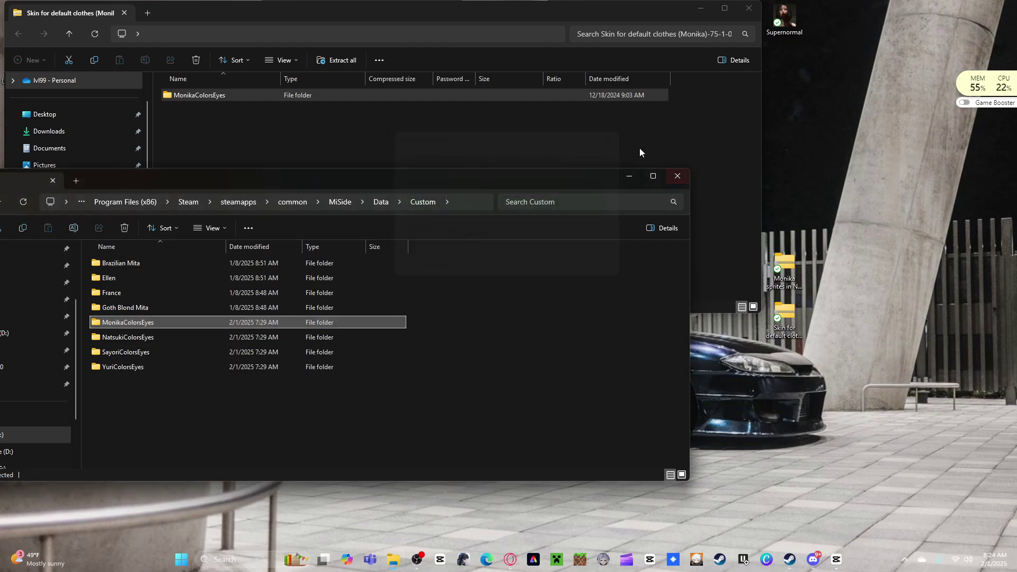
left_click(630, 176)
left_click(700, 7)
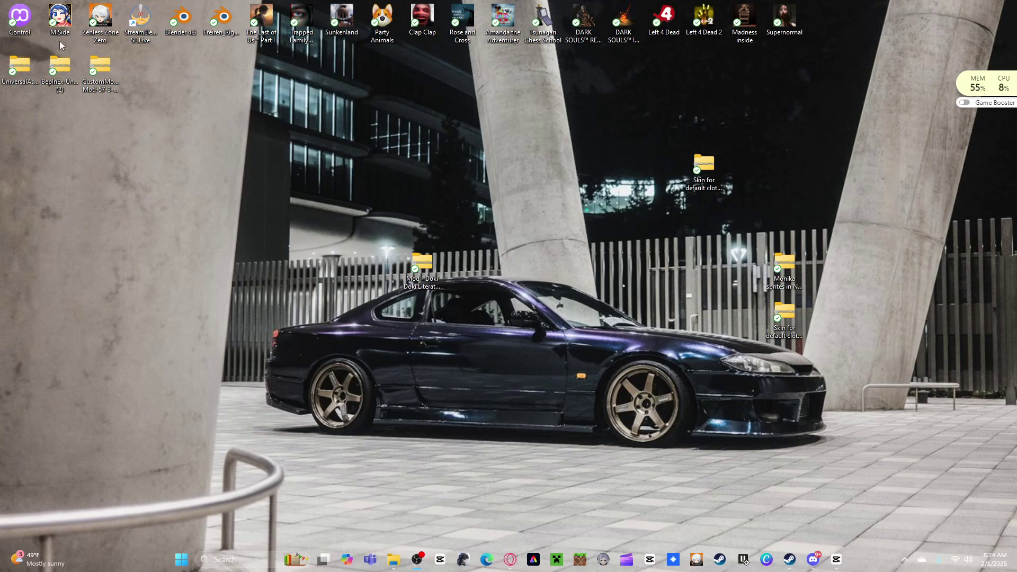
Step: Launch MiSide and open the clothing addons list for the sixth character
double_click(59, 24)
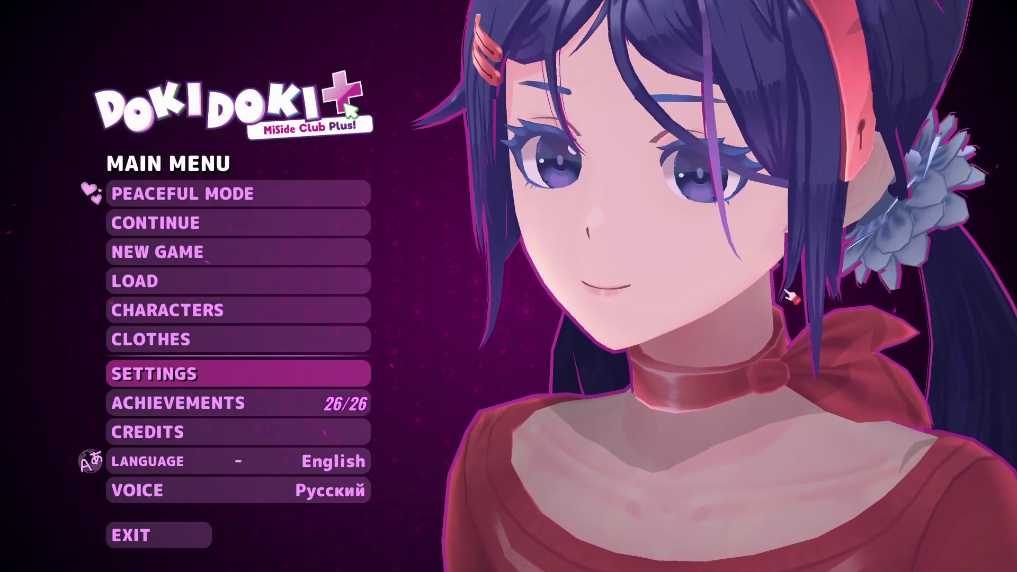
left_click(302, 337)
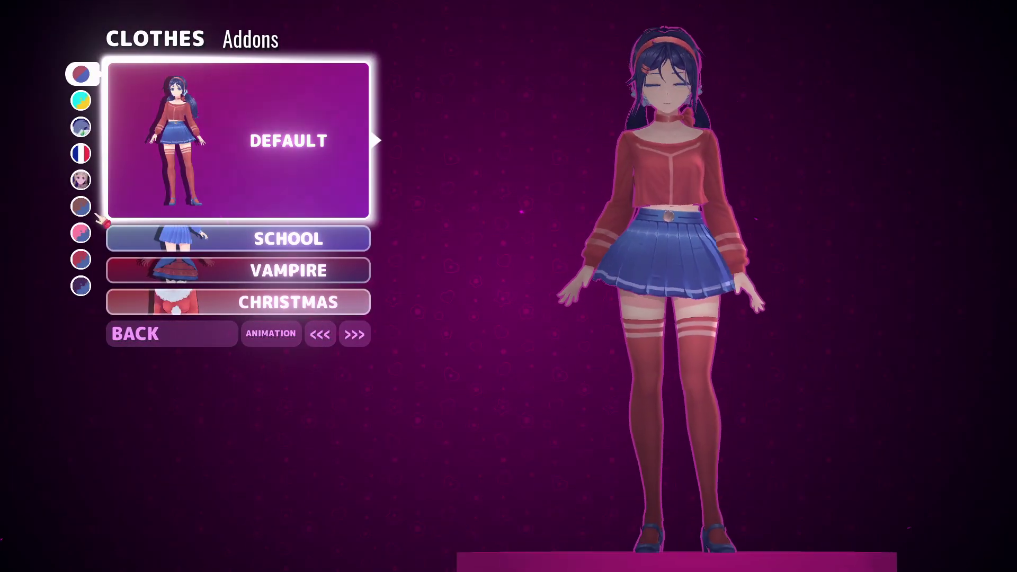
left_click(82, 208)
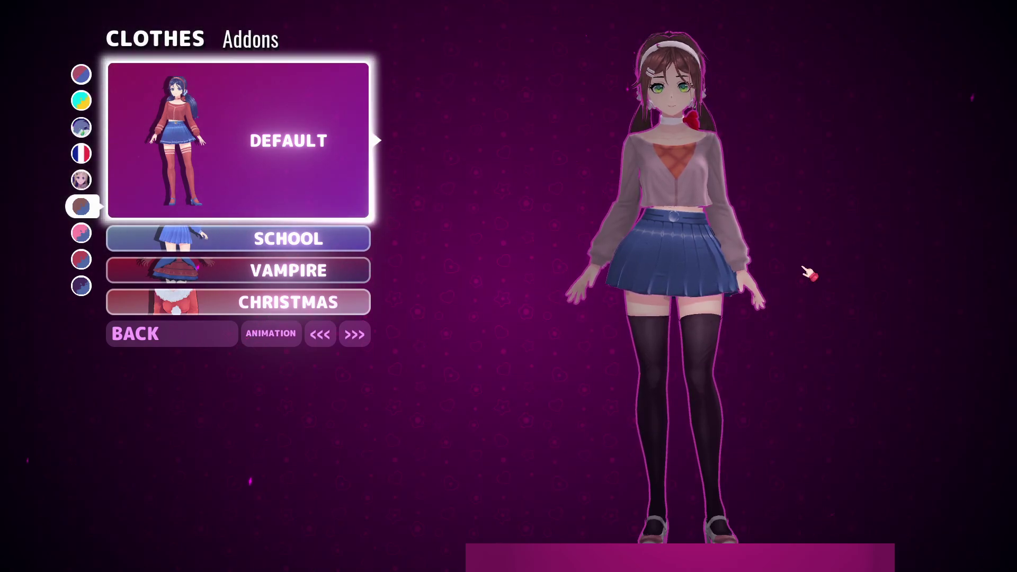
left_click(277, 46)
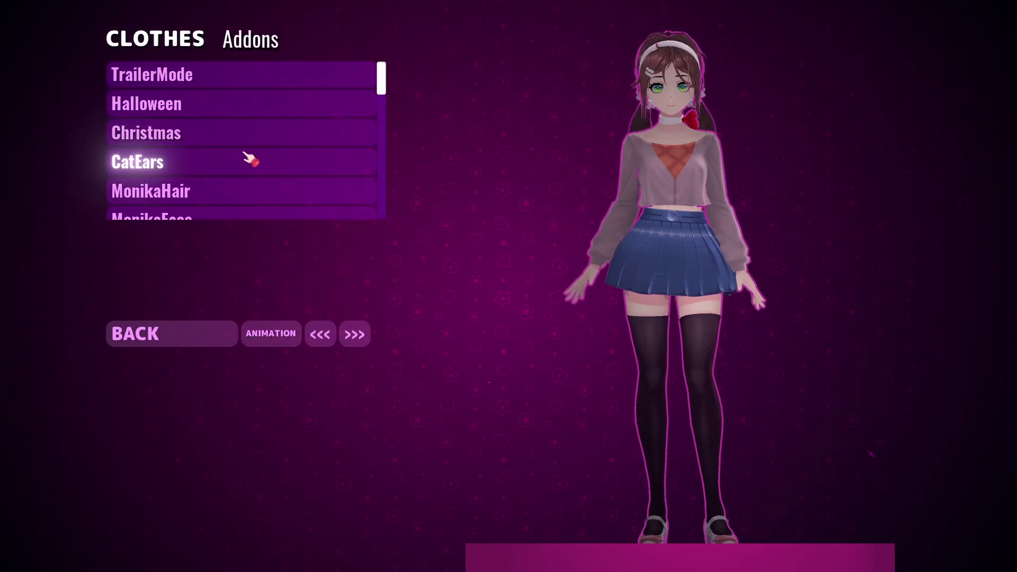
Step: Try and turn off the MonikaHair, NatsukiHair, SayoriHair, YuriHair and DokisHair addons
scroll(249, 162, "down", 2)
left_click(257, 137)
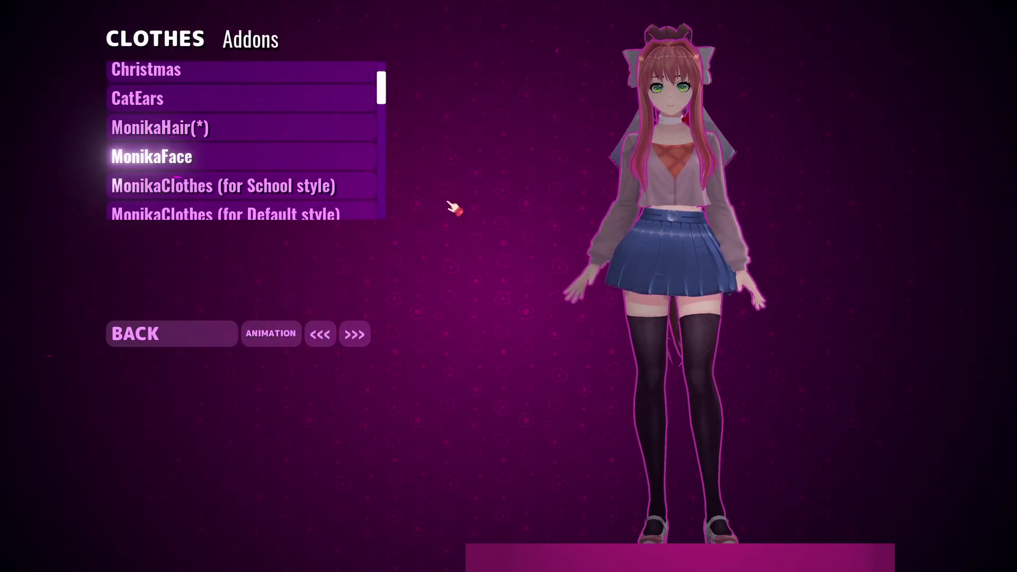
left_click(249, 137)
scroll(251, 139, "down", 3)
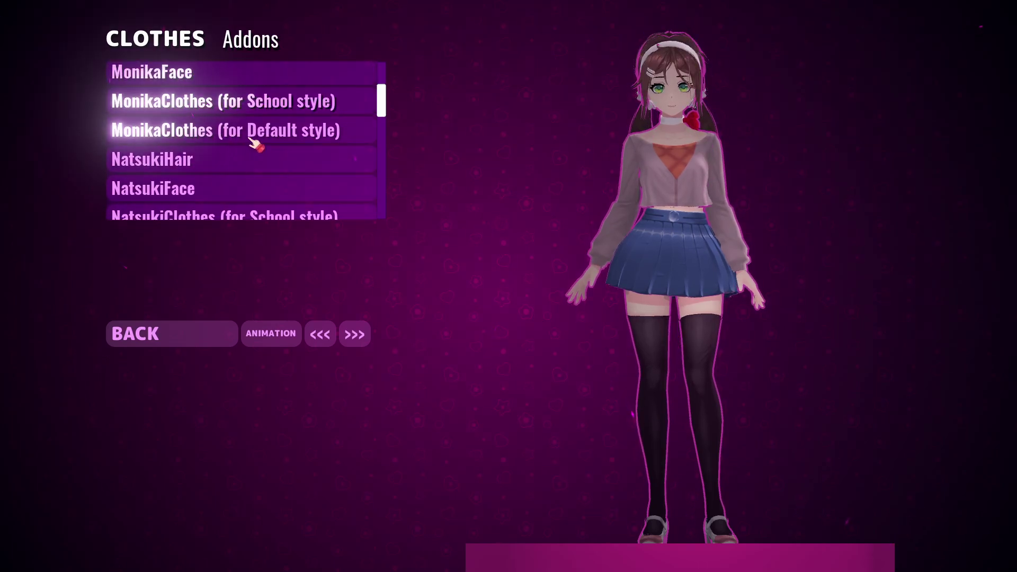
left_click(254, 171)
scroll(254, 171, "down", 4)
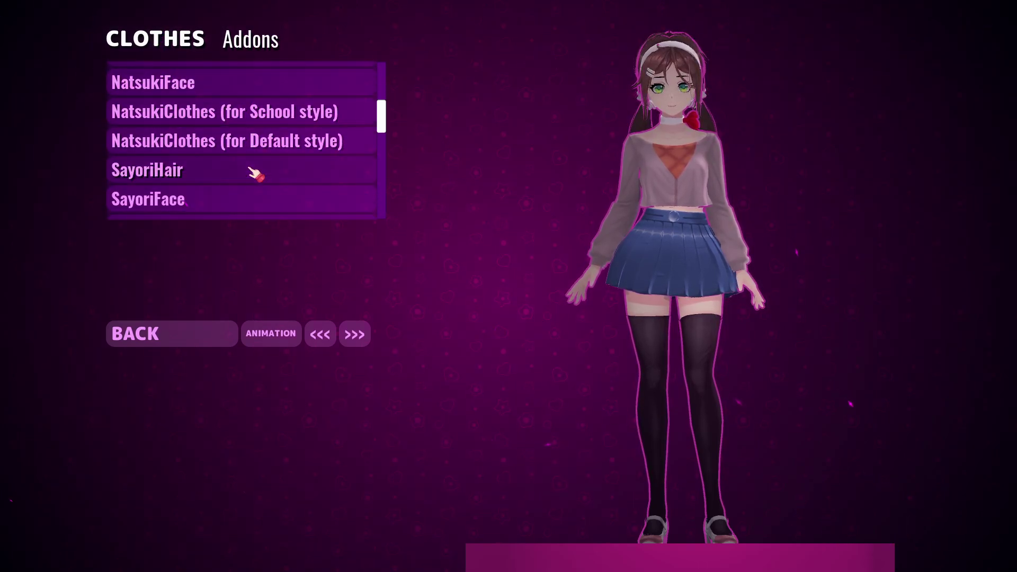
left_click(250, 168)
scroll(251, 170, "down", 4)
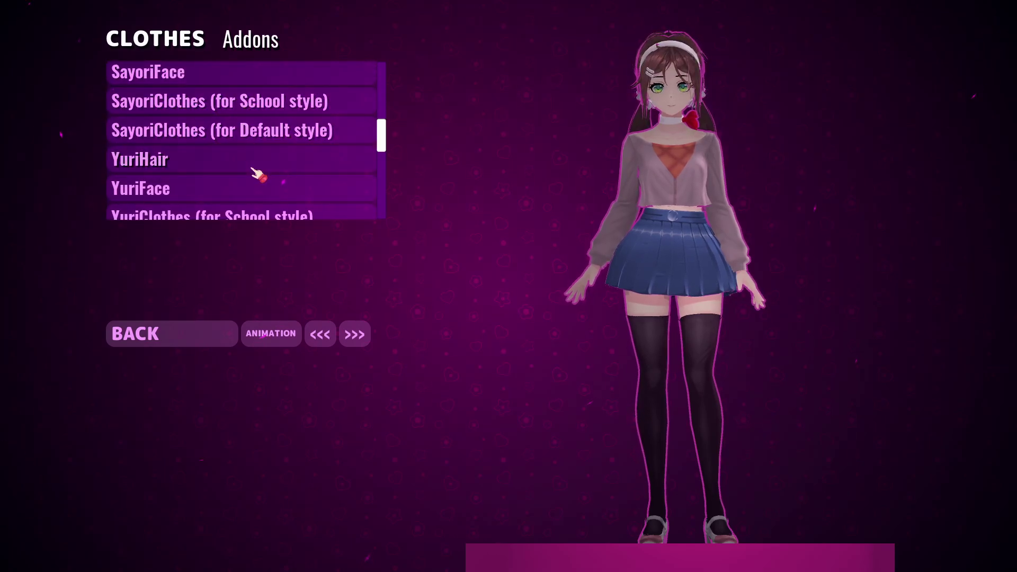
left_click(255, 170)
left_click(254, 169)
scroll(256, 171, "down", 4)
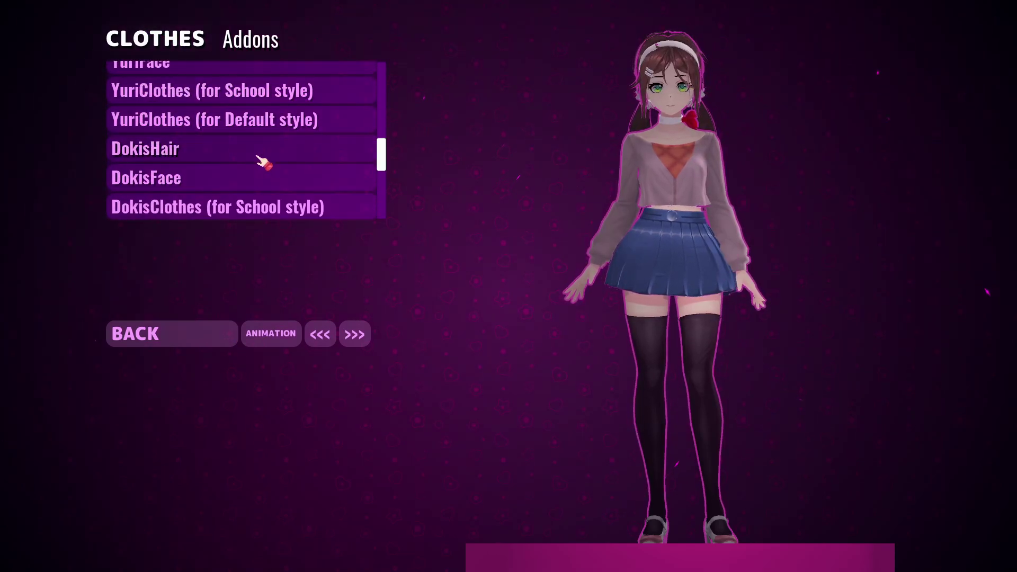
left_click(263, 162)
scroll(262, 162, "down", 8)
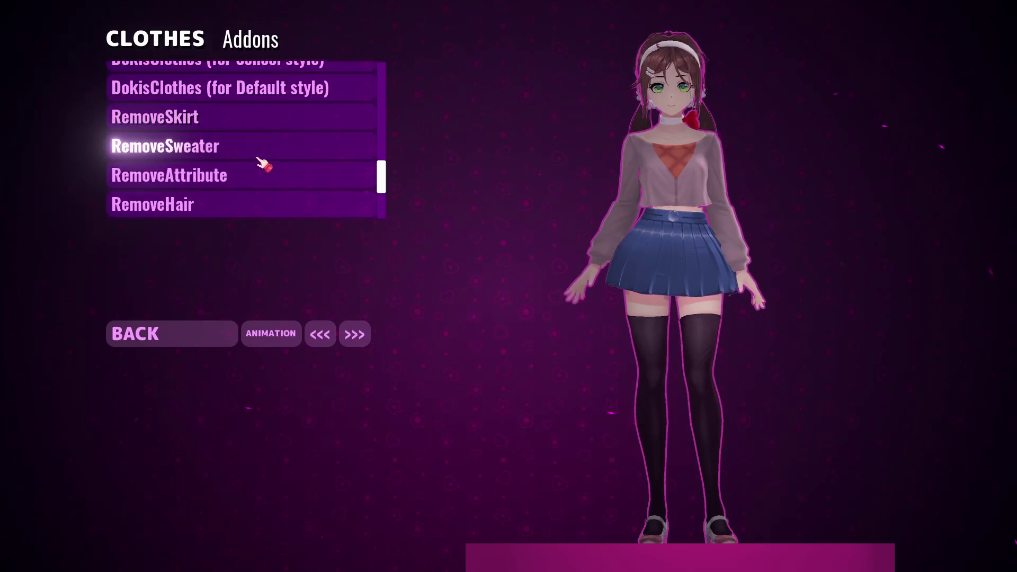
scroll(262, 162, "down", 3)
scroll(261, 161, "up", 3)
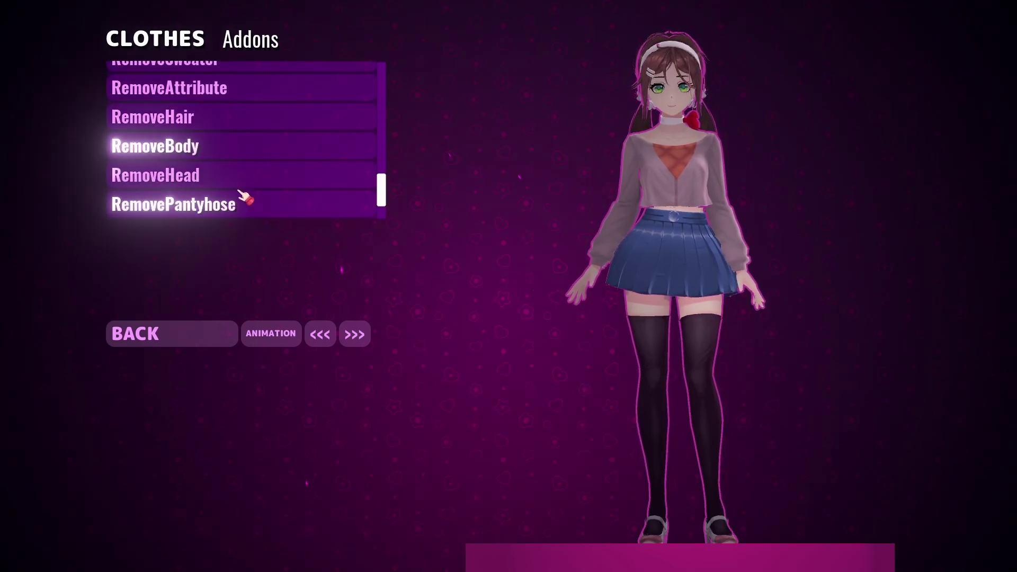
Step: Return to the main menu and quit MiSide to the desktop
left_click(194, 334)
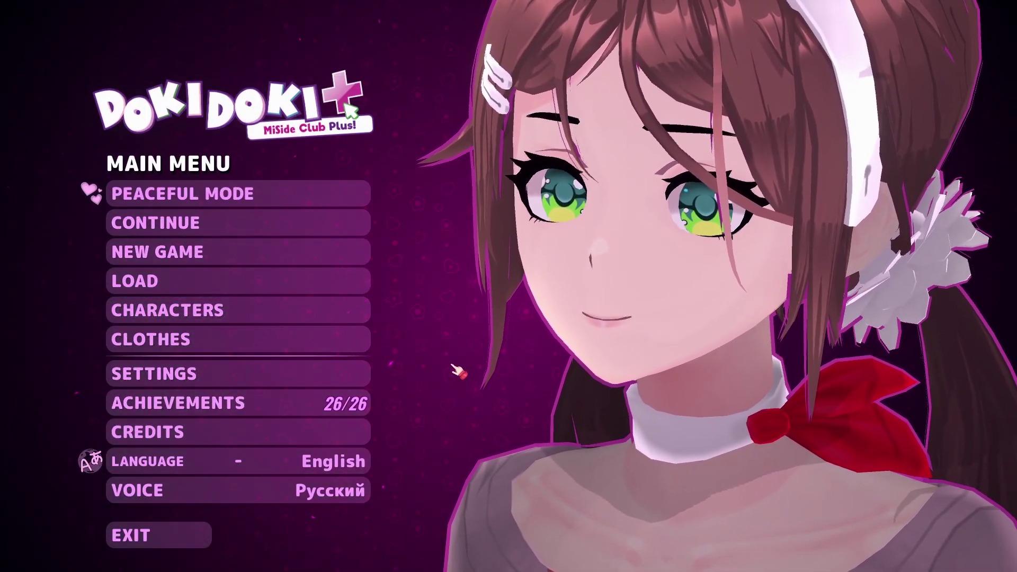
left_click(154, 540)
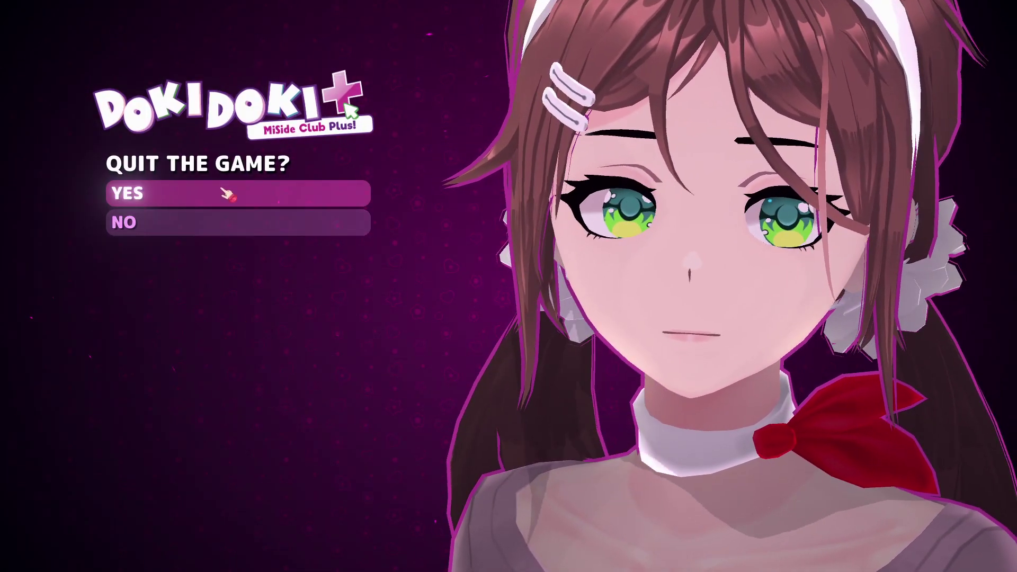
left_click(227, 193)
Step: Maximize Opera and browse the DDLC mod's Main and Optional Files on Nexus Mods
mouse_move(396, 570)
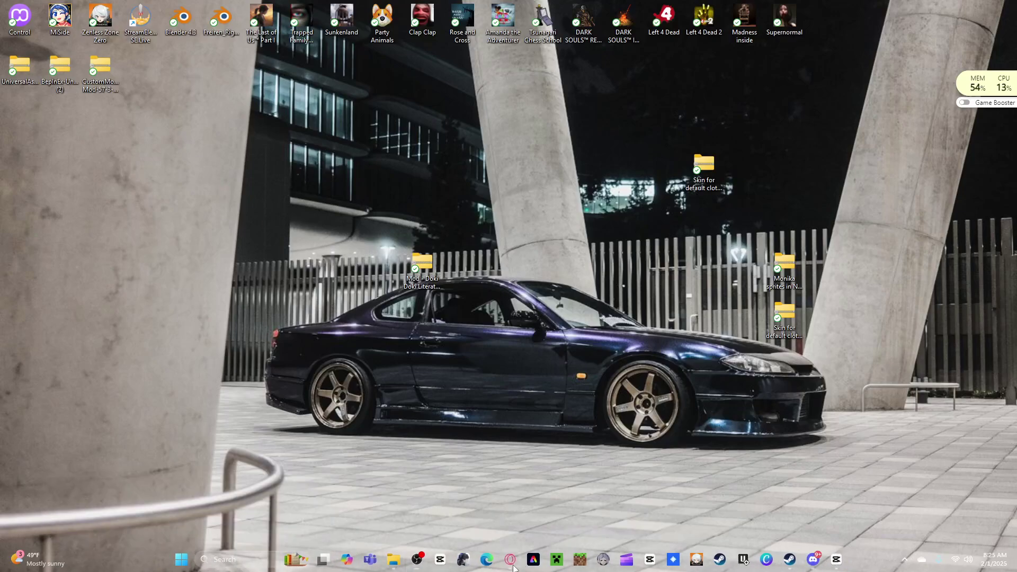
left_click(511, 561)
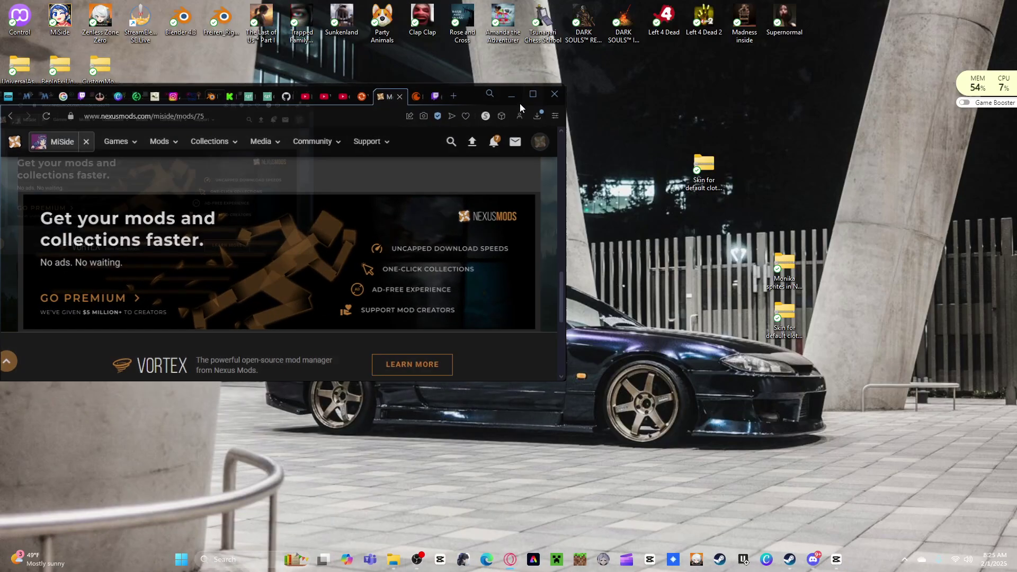
left_click(520, 100)
scroll(132, 195, "up", 4)
left_click(205, 147)
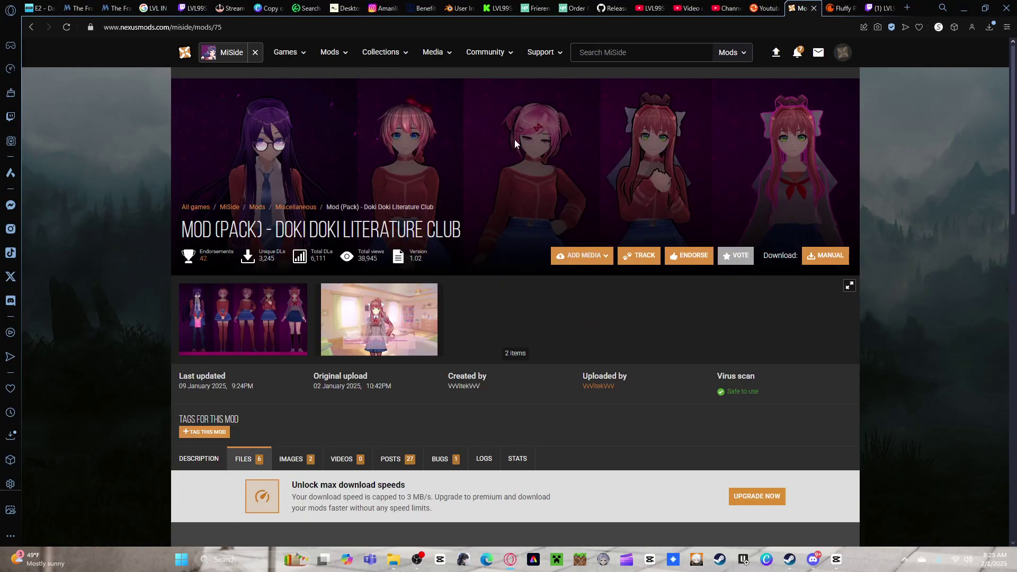
scroll(471, 265, "down", 10)
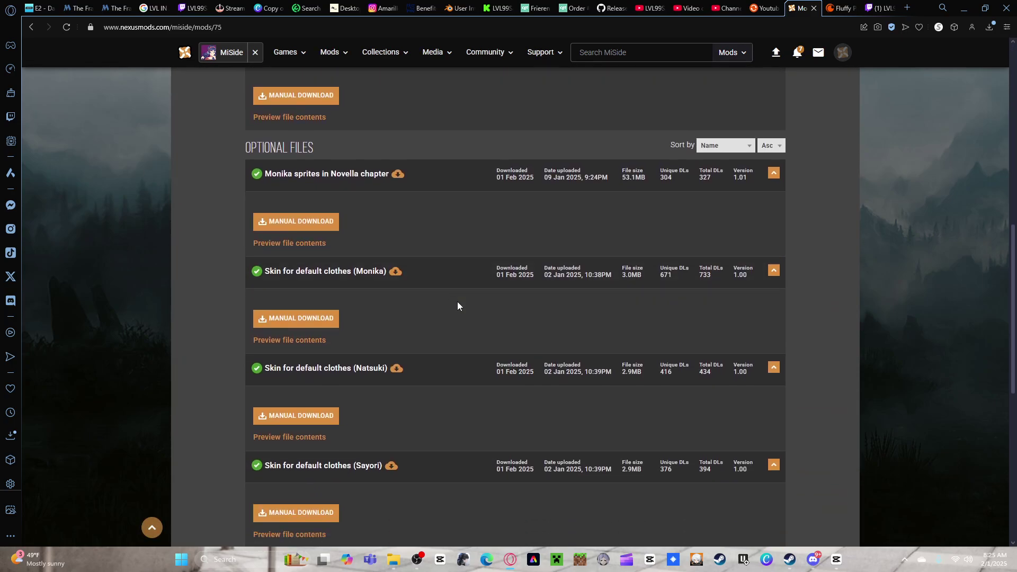
scroll(372, 307, "down", 3)
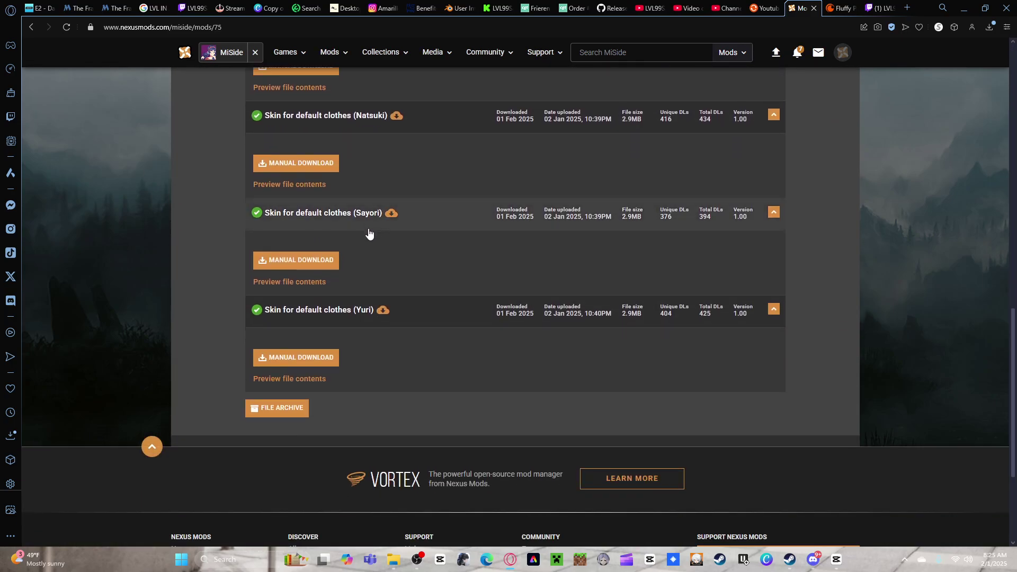
scroll(375, 324, "up", 4)
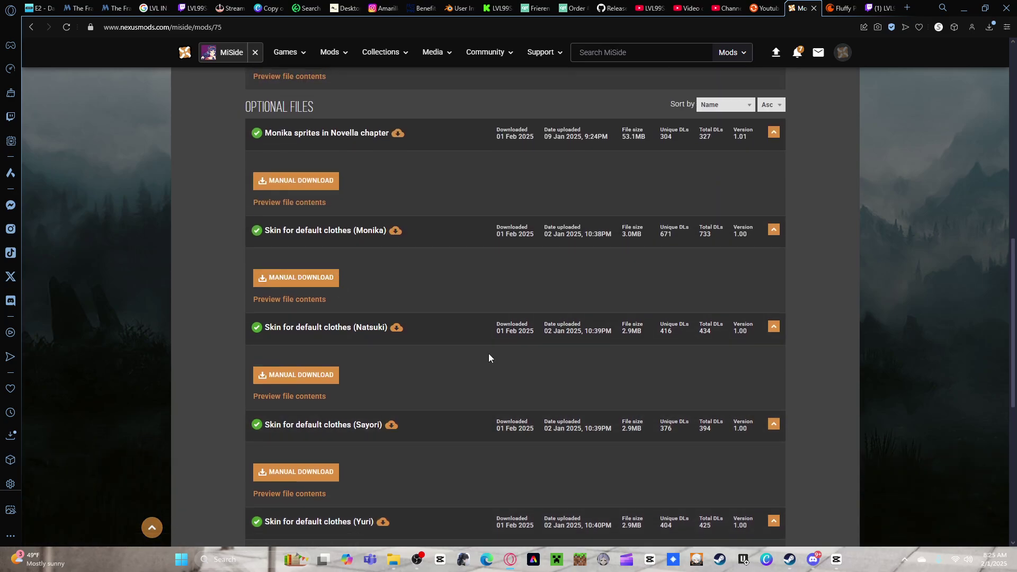
scroll(371, 292, "up", 2)
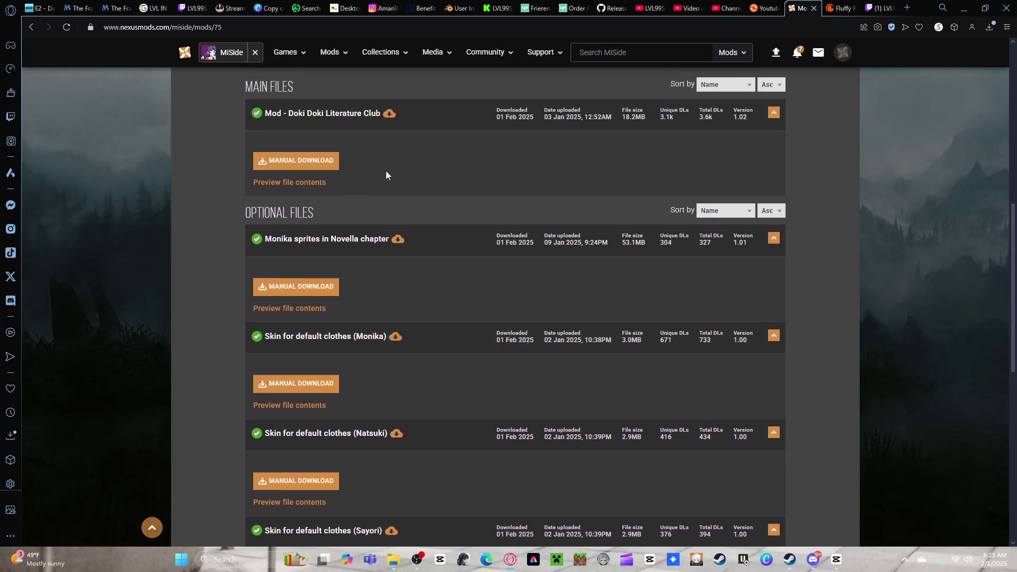
scroll(341, 218, "up", 2)
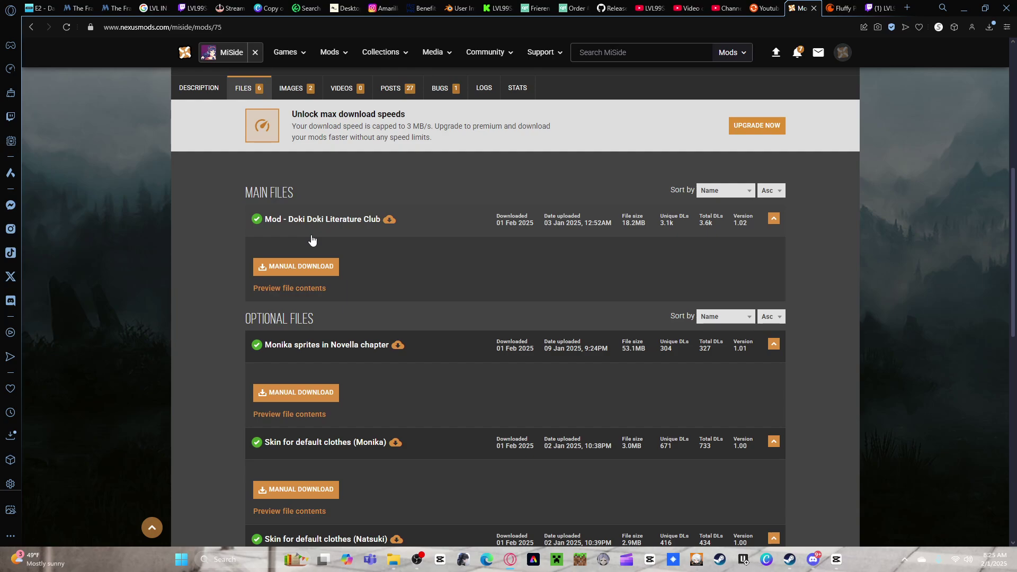
scroll(509, 260, "down", 5)
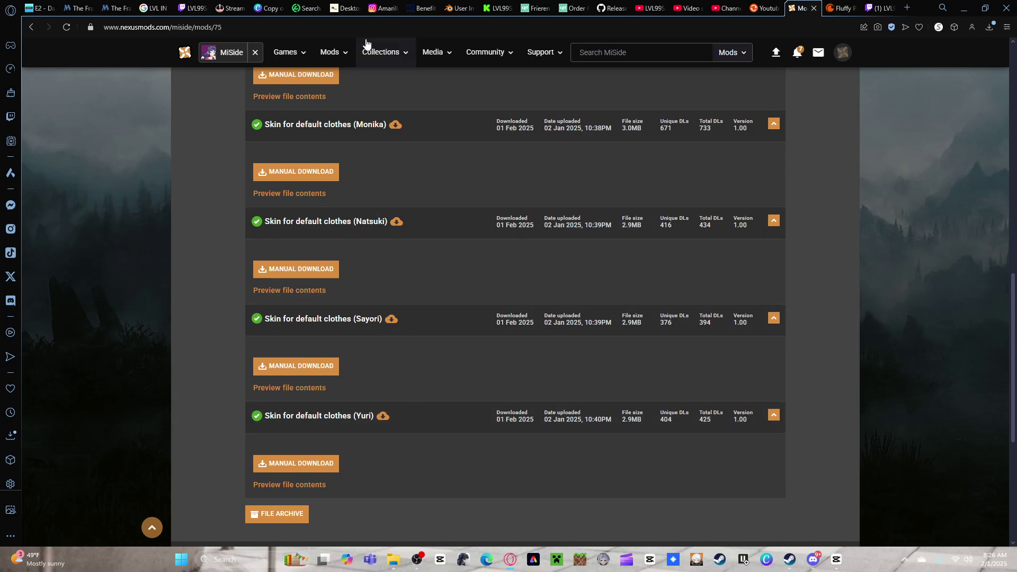
Step: Gather the Doki Doki mod, Monika sprites and two skin folders in the desktop's top-right corner
left_click(965, 10)
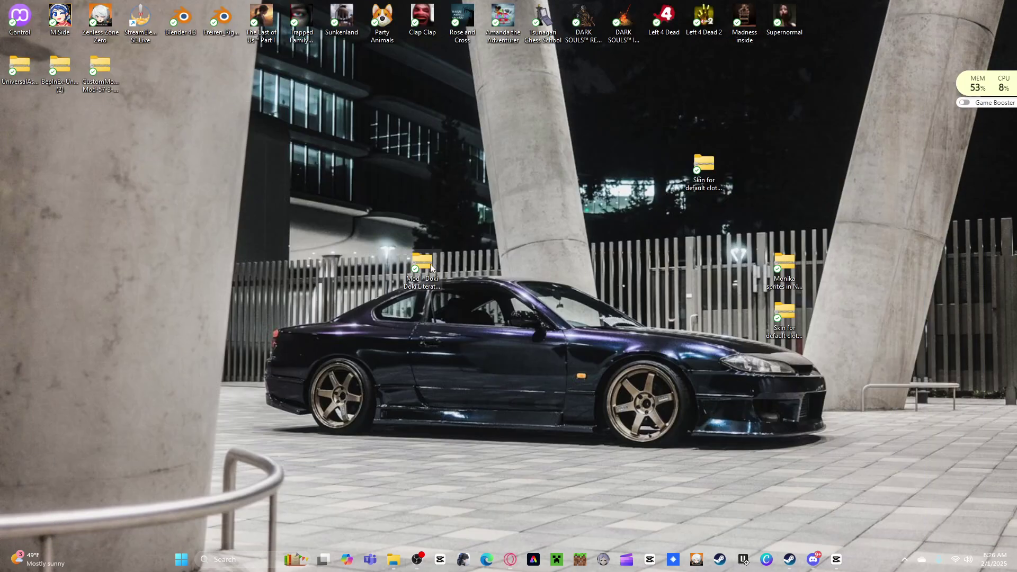
left_click_drag(431, 268, 541, 206)
left_click_drag(831, 24, 826, 21)
left_click_drag(704, 164, 865, 21)
left_click_drag(787, 263, 907, 22)
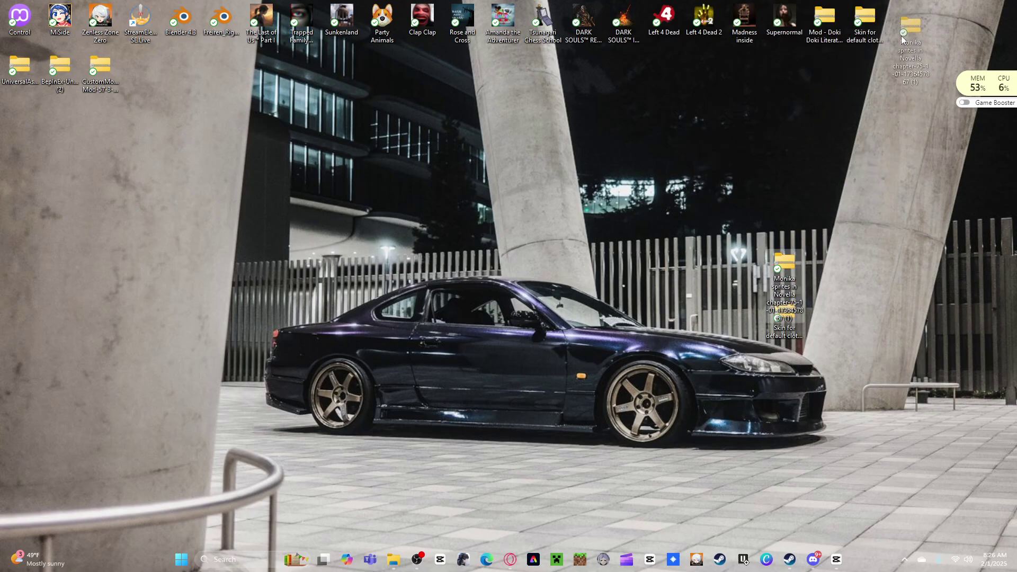
left_click_drag(788, 313, 960, 21)
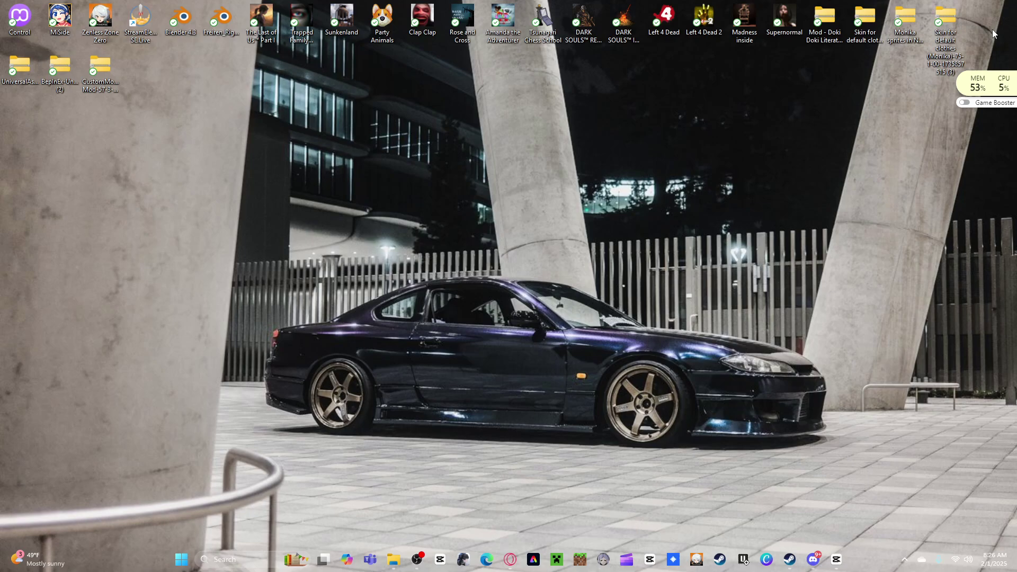
Step: Select the four mod folders and delete them
left_click_drag(992, 29, 889, 19)
left_click_drag(818, 22, 819, 20)
right_click(820, 18)
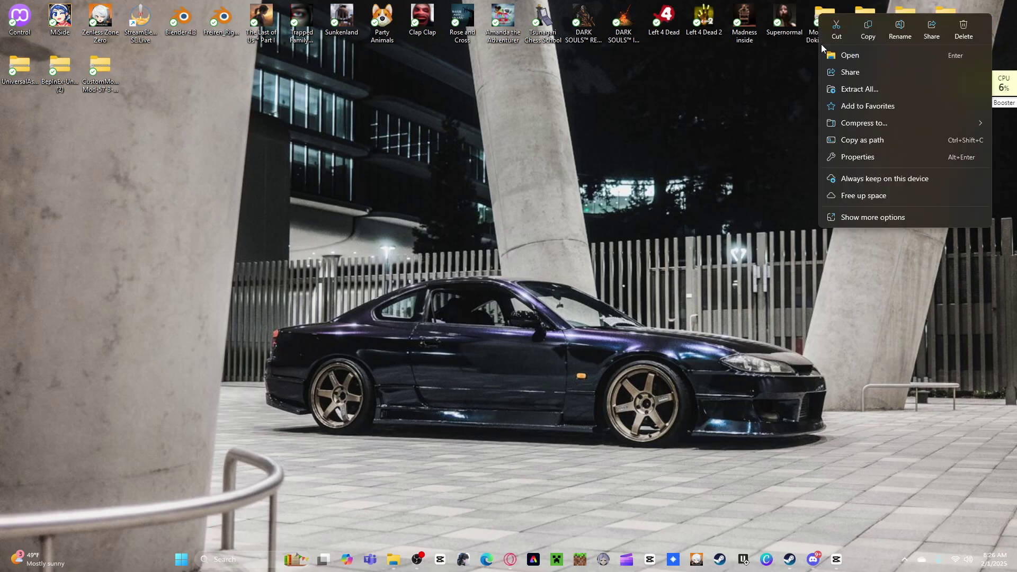
left_click(954, 36)
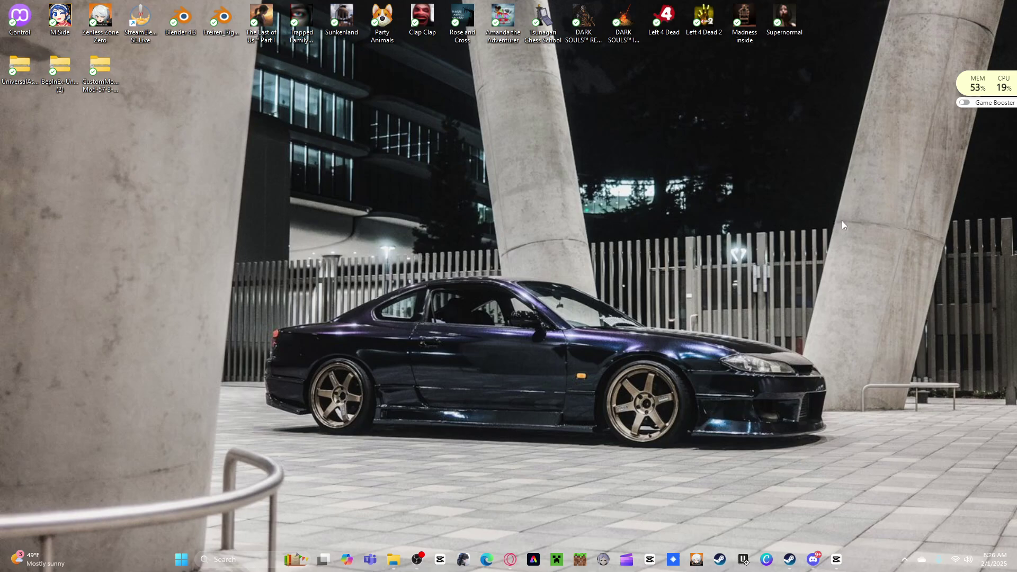